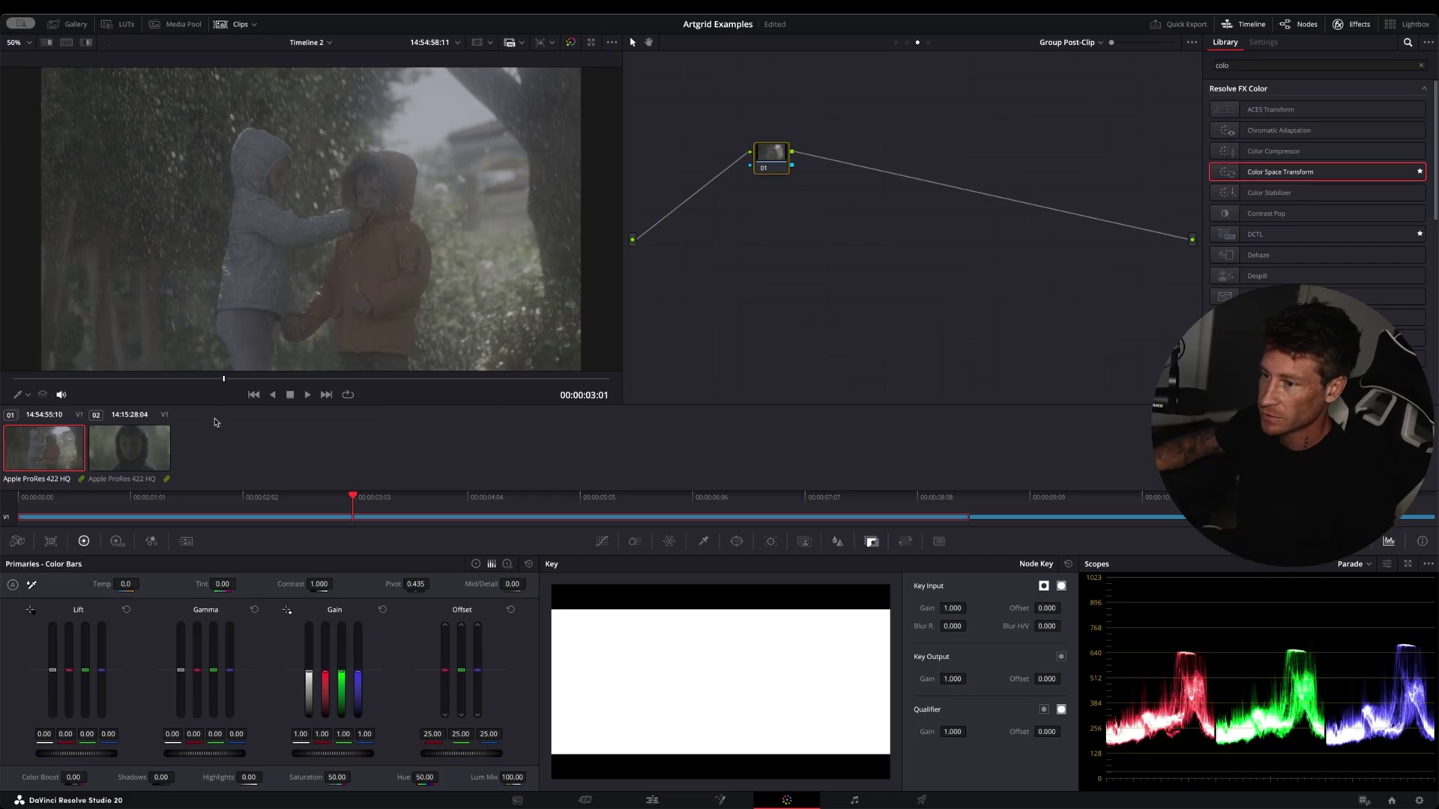
Step: Check the project's color management settings for the timeline and output color spaces, and leave them as they are
click(140, 443)
click(47, 443)
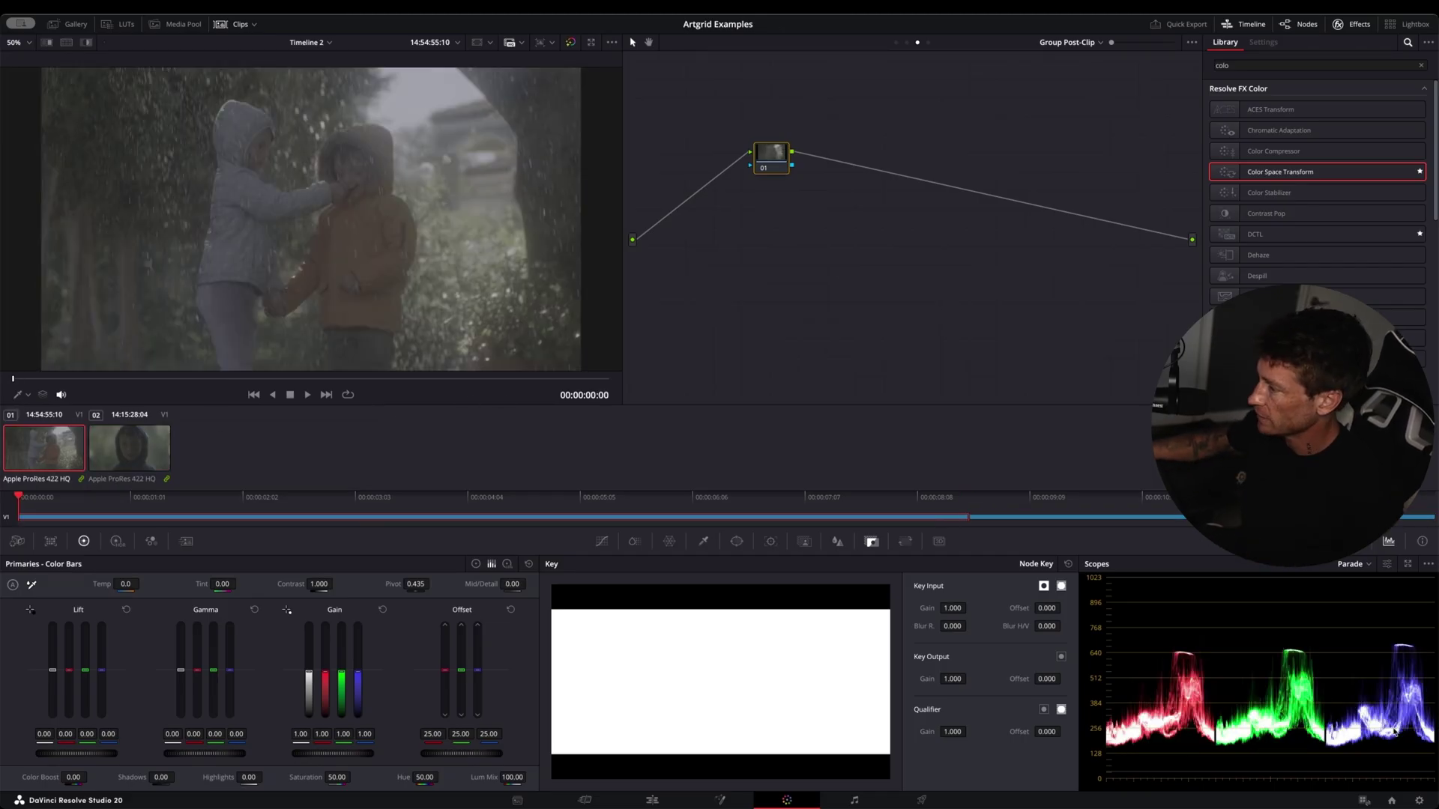
click(1419, 800)
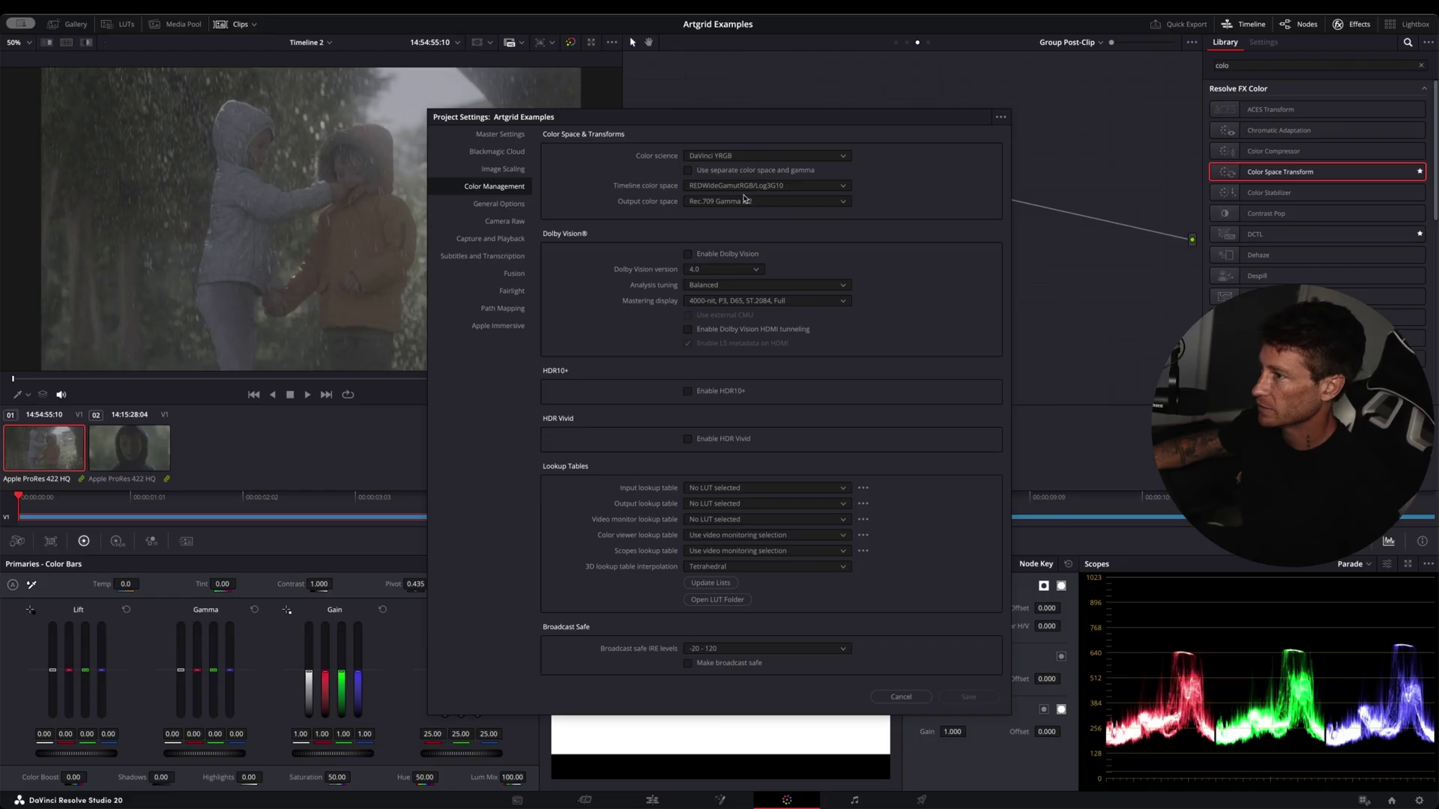
click(901, 697)
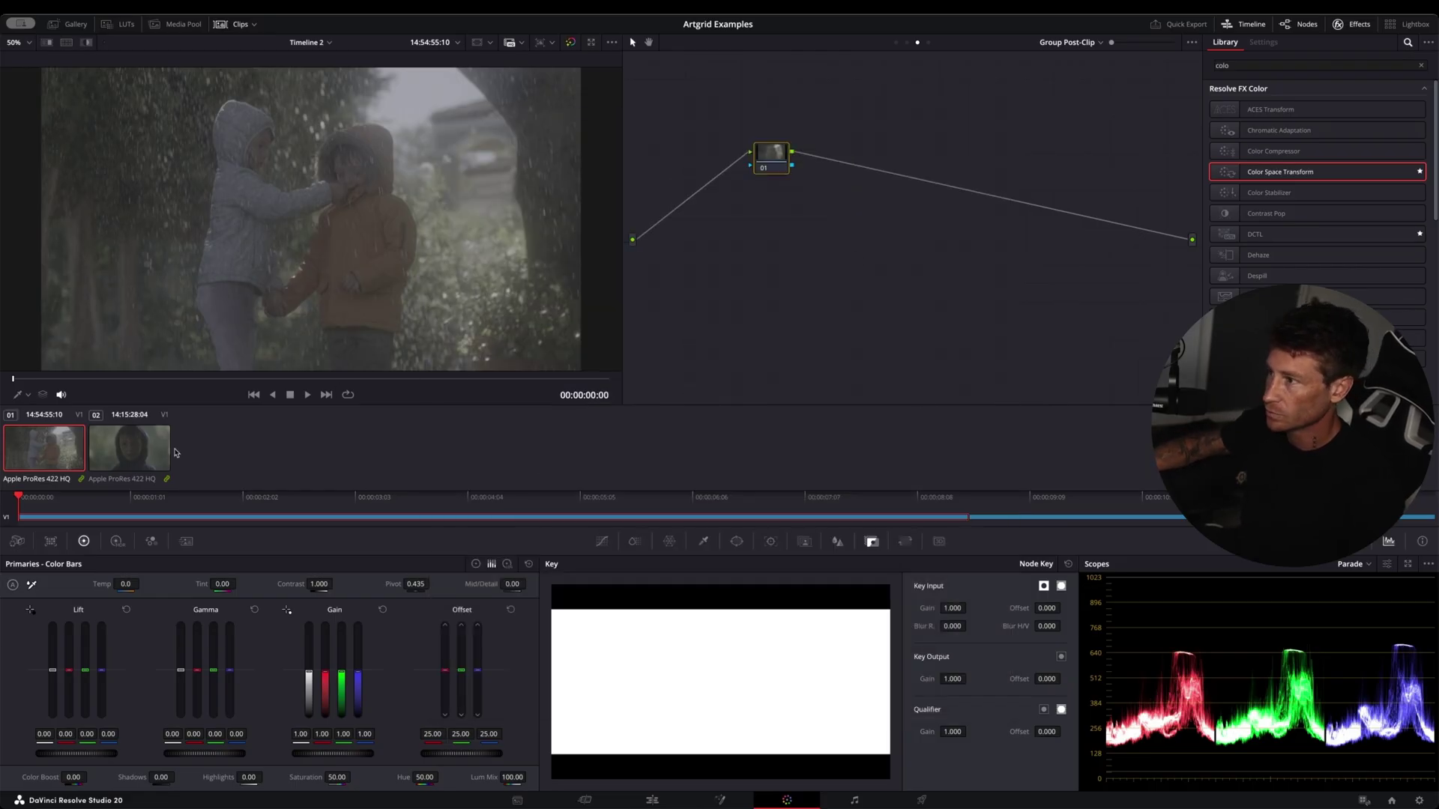
Step: Apply a print LUT from the Film Looks set to the single group post-clip node
drag(771, 158, 920, 205)
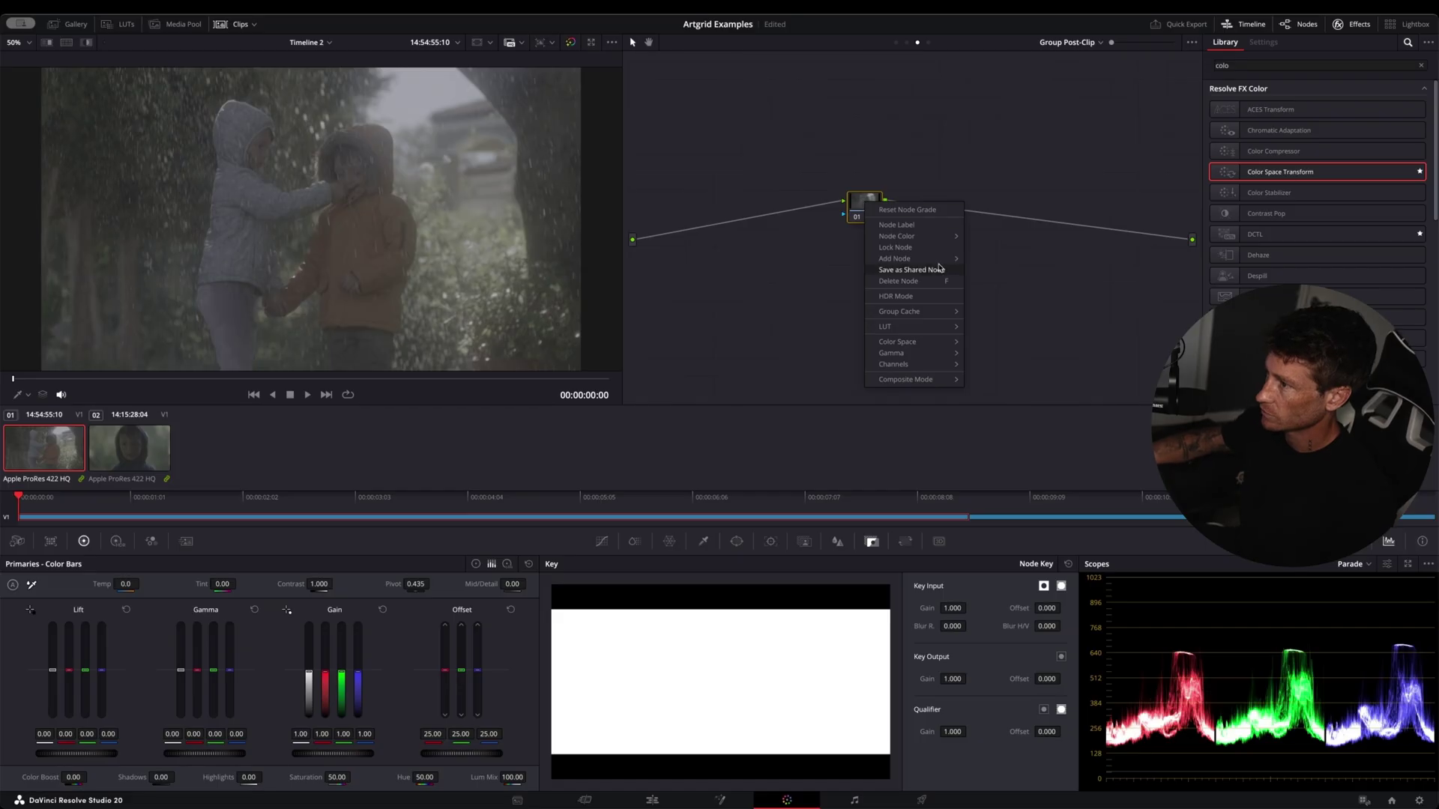
mouse_move(914, 326)
mouse_move(1102, 299)
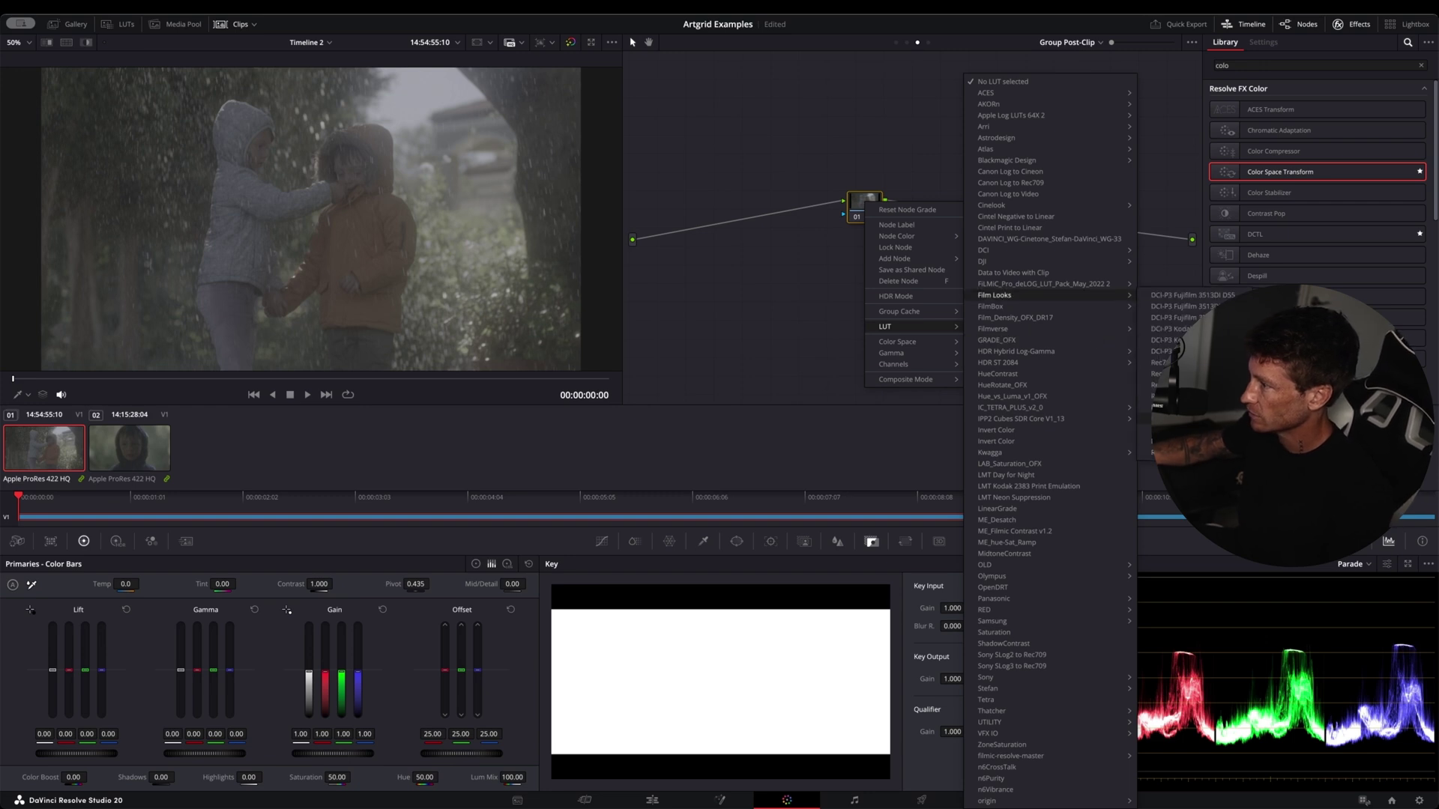
click(1191, 294)
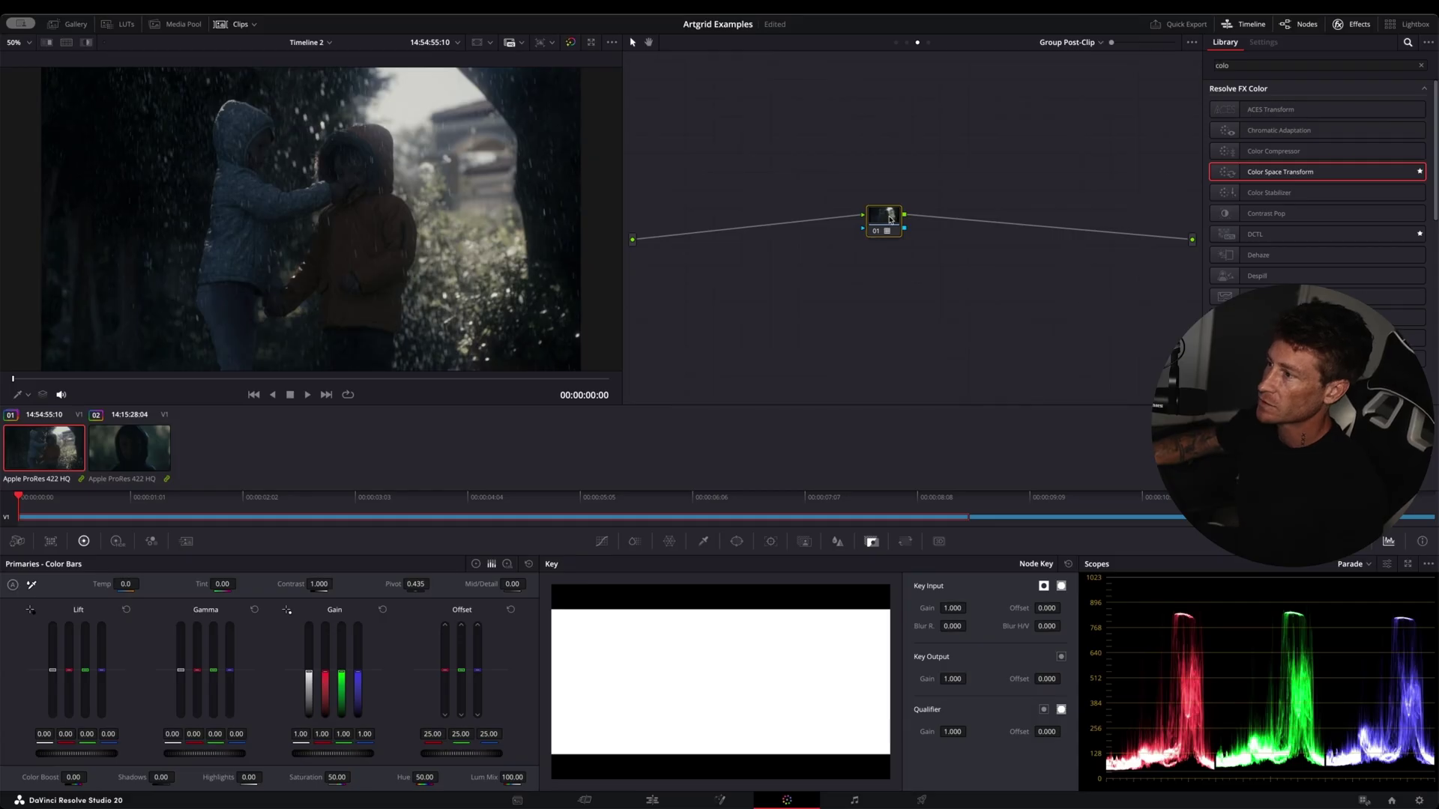
drag(890, 218, 894, 222)
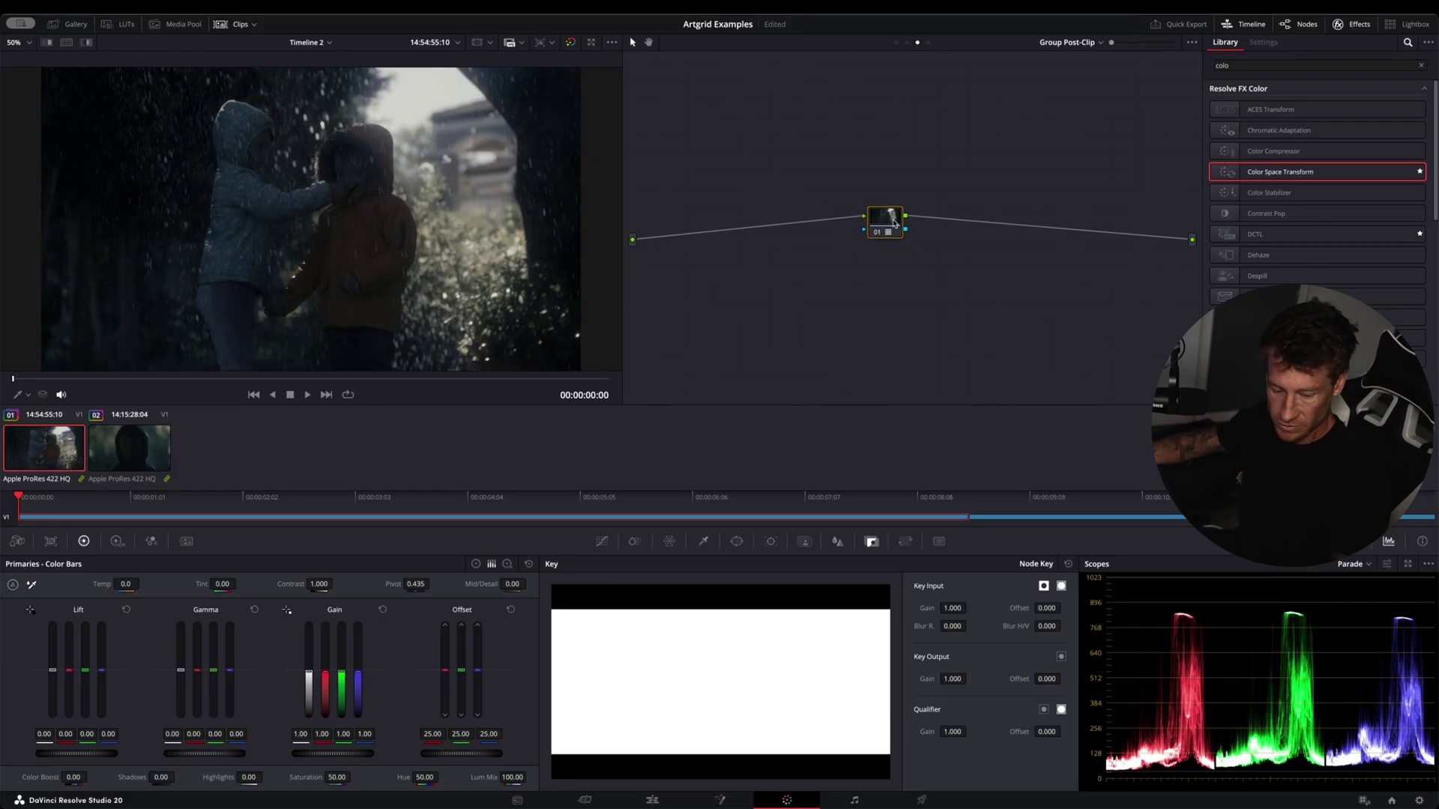
Step: Add a serial node labelled cst before the LUT node and apply the Color Space Transform effect to it
key(shift+s)
drag(890, 256, 811, 222)
drag(1279, 179, 805, 225)
Step: Configure the transform from REDWideGamutRGB and RED Log3G10 to Rec.709 and Cineon Film Log
click(1334, 123)
drag(1422, 143, 1424, 222)
click(1322, 210)
click(1334, 135)
click(1327, 199)
click(1333, 150)
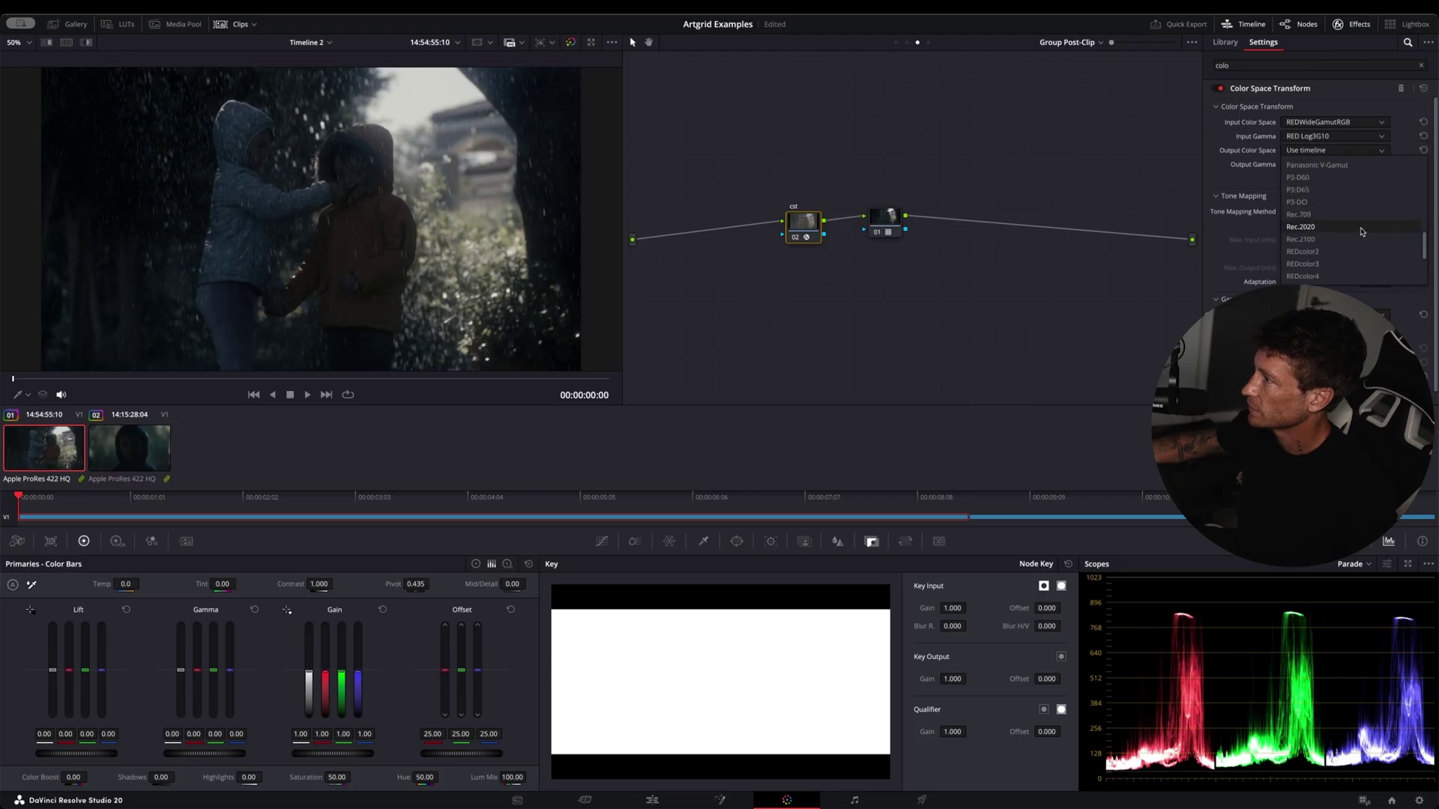
click(1338, 214)
click(1334, 164)
click(1322, 213)
click(1322, 213)
click(1328, 227)
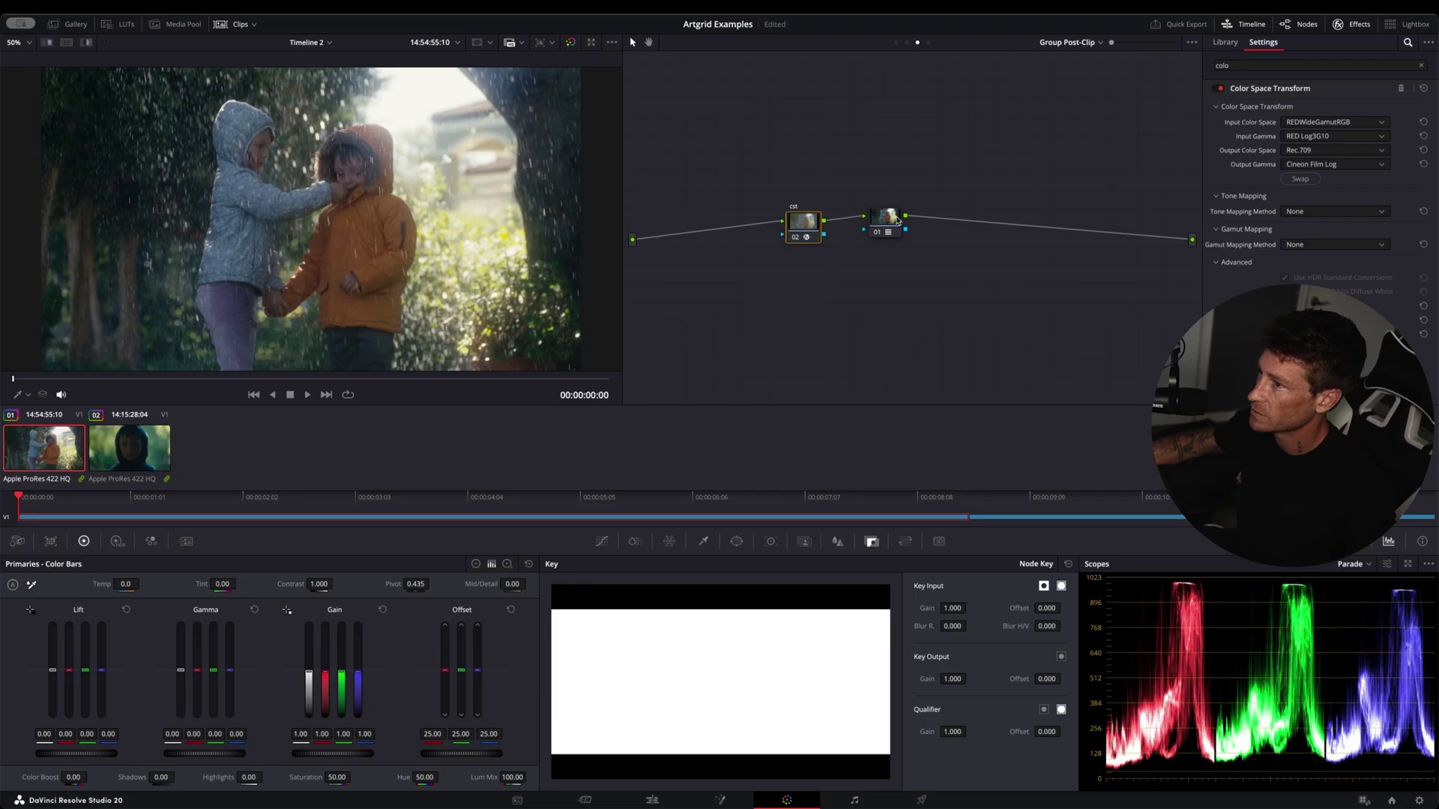
Step: Add a node before the cst node and set its contrast to 1.132, pivot to 0.387 and saturation to 44.60
drag(895, 220, 910, 228)
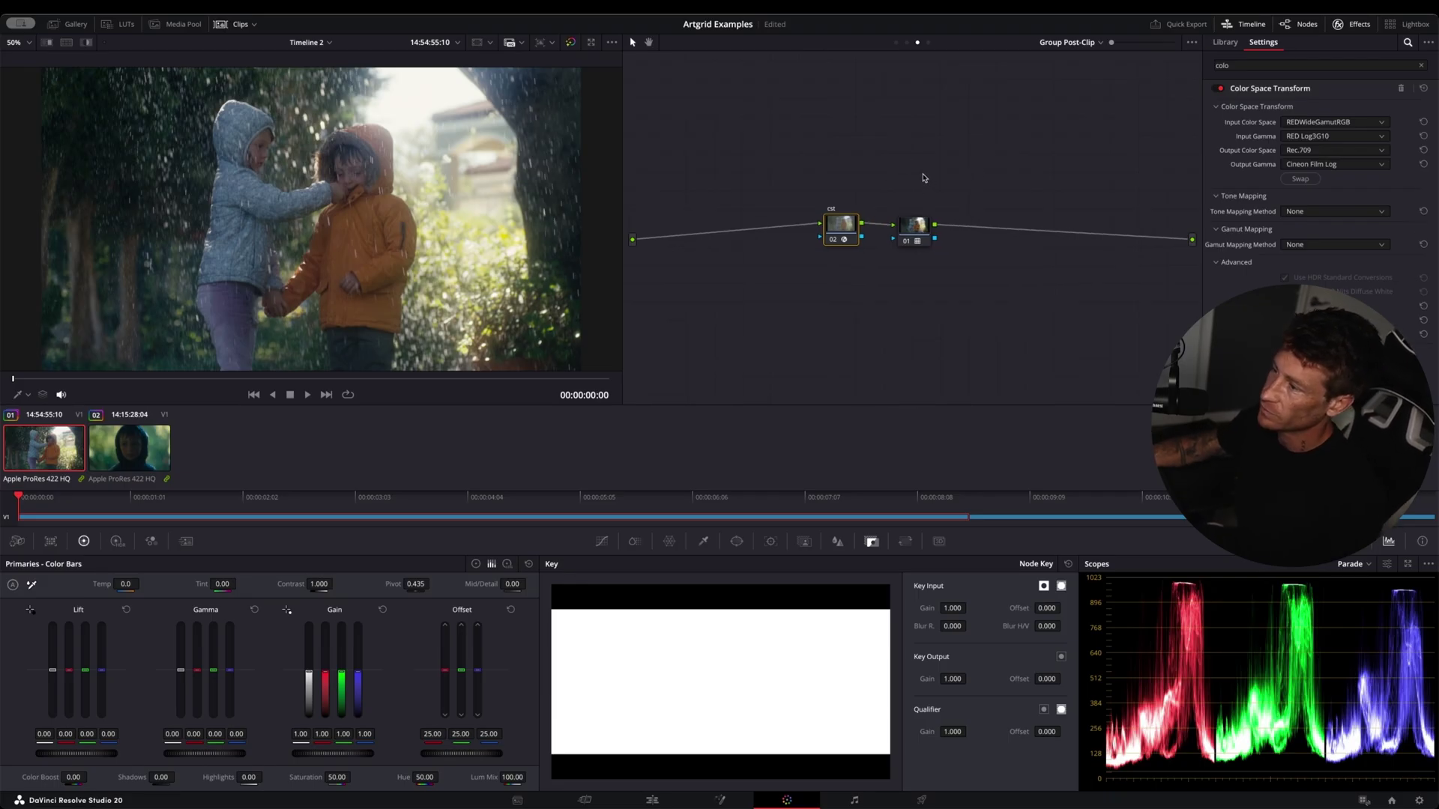
key(shift+s)
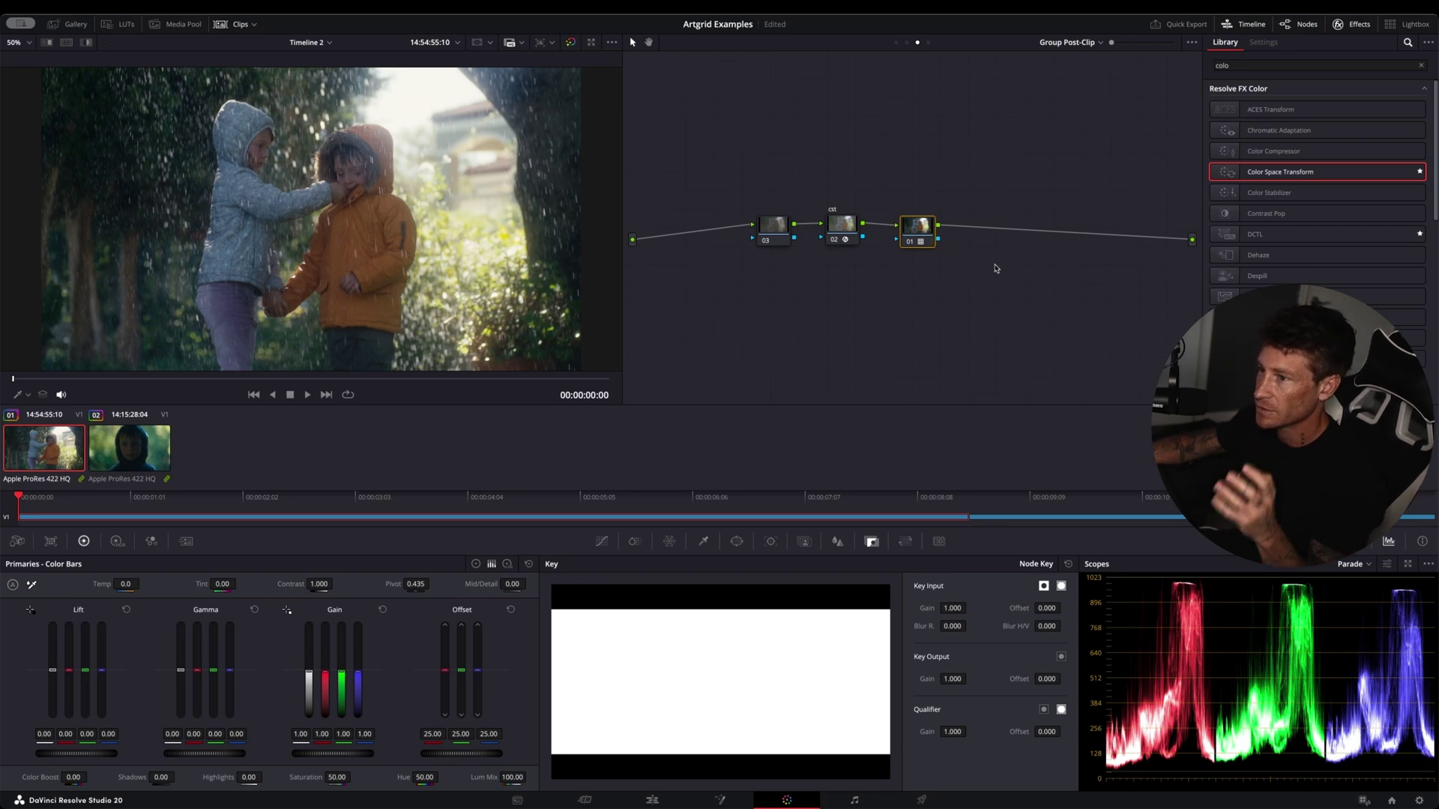
click(787, 222)
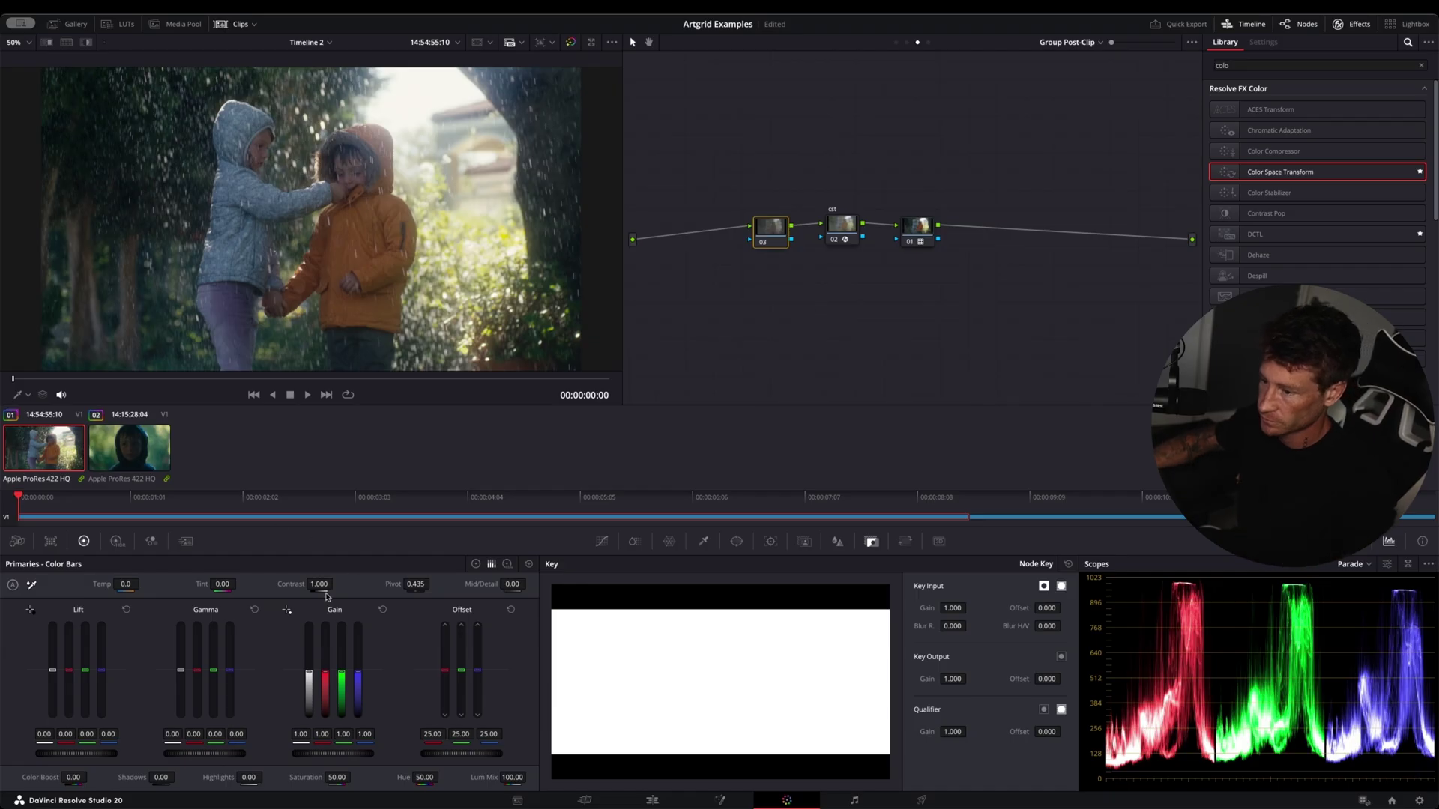
drag(319, 584, 399, 586)
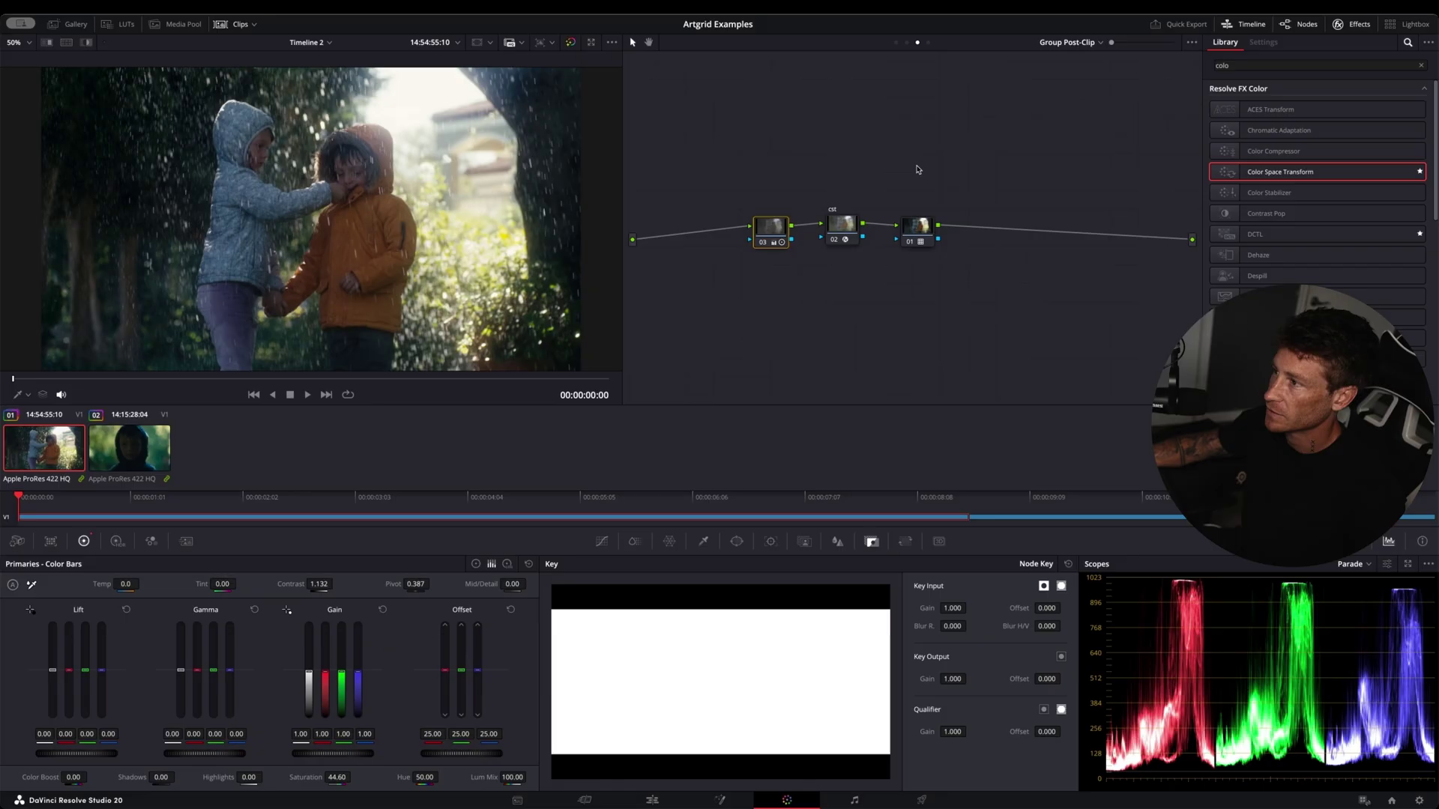
Step: Reset all grades and nodes in the group post-clip graph to a single blank node
right_click(915, 162)
click(974, 167)
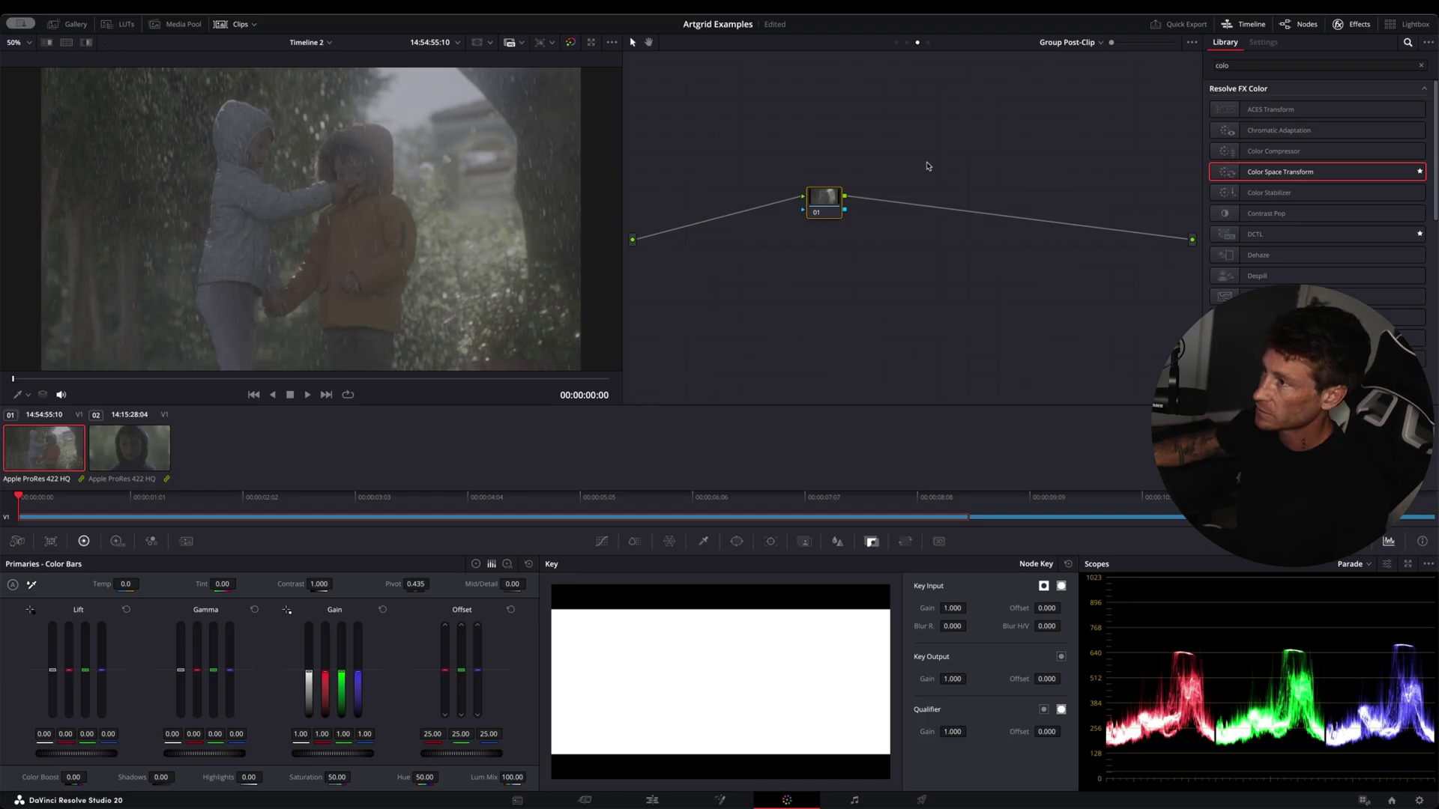
Step: Build two branches joined by a layer mixer and append a second serial node to each branch
key(alt+p)
click(859, 192)
right_click(816, 198)
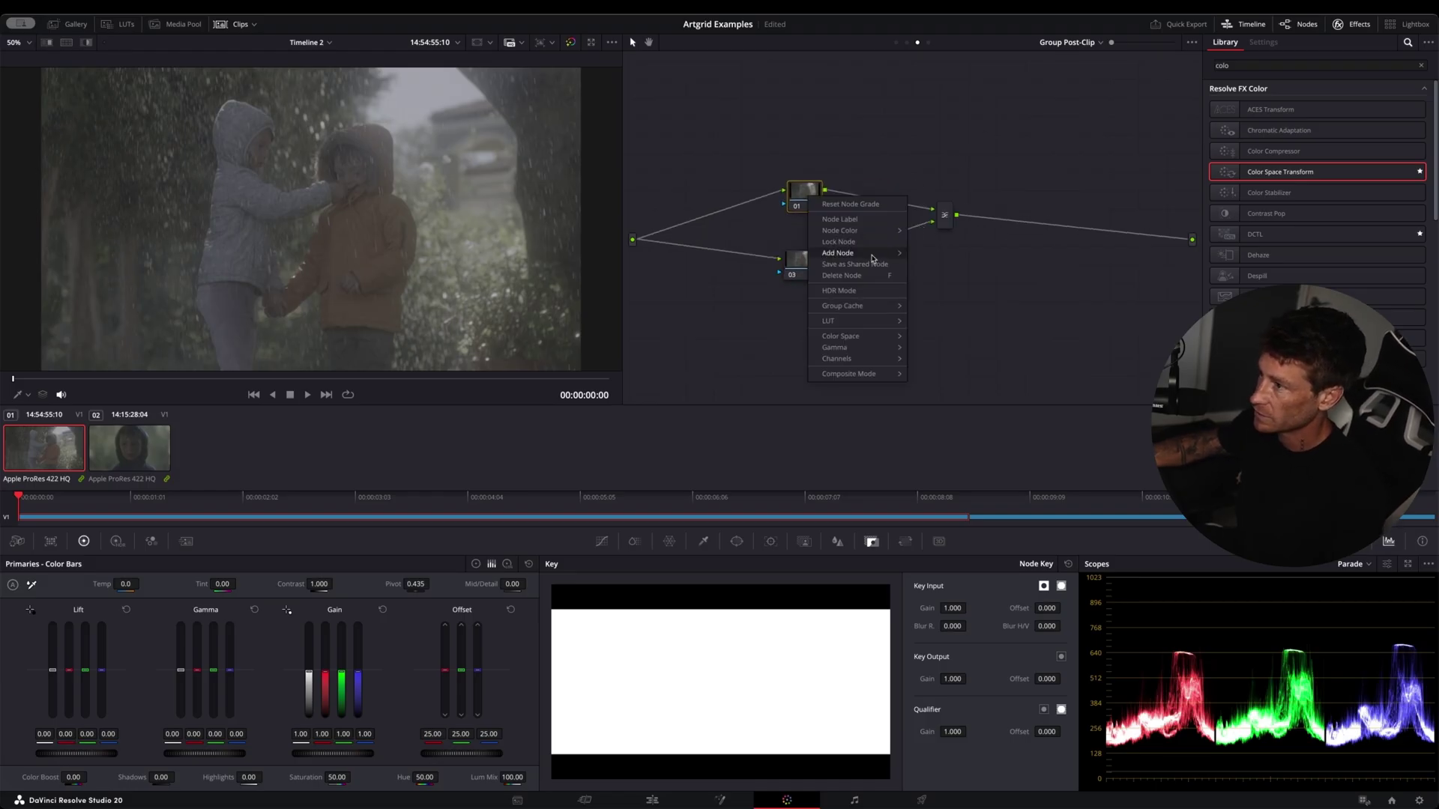
click(948, 254)
click(814, 264)
right_click(815, 265)
mouse_move(846, 320)
click(943, 319)
Step: Label the second node of both branches Ignore
click(800, 197)
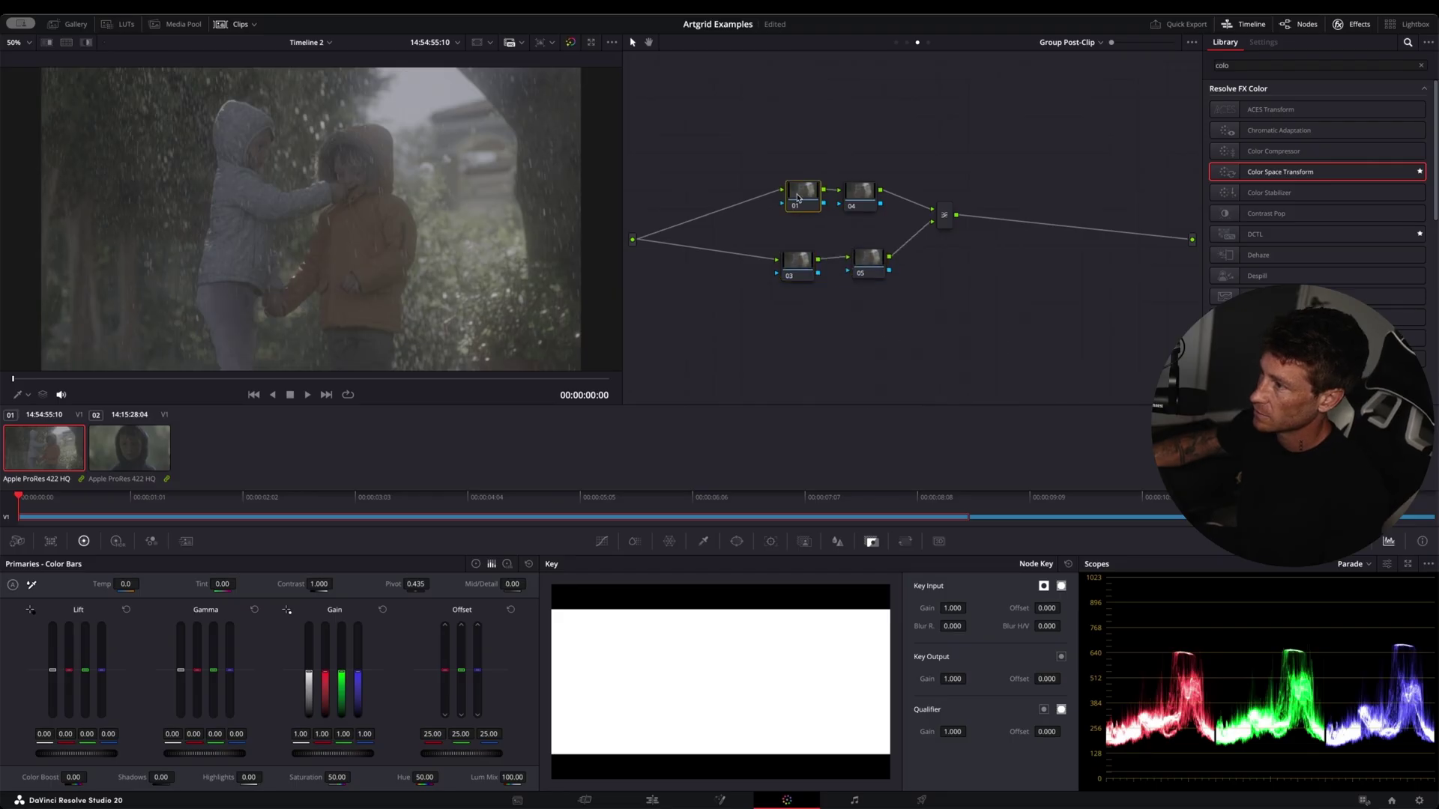
right_click(859, 195)
click(898, 214)
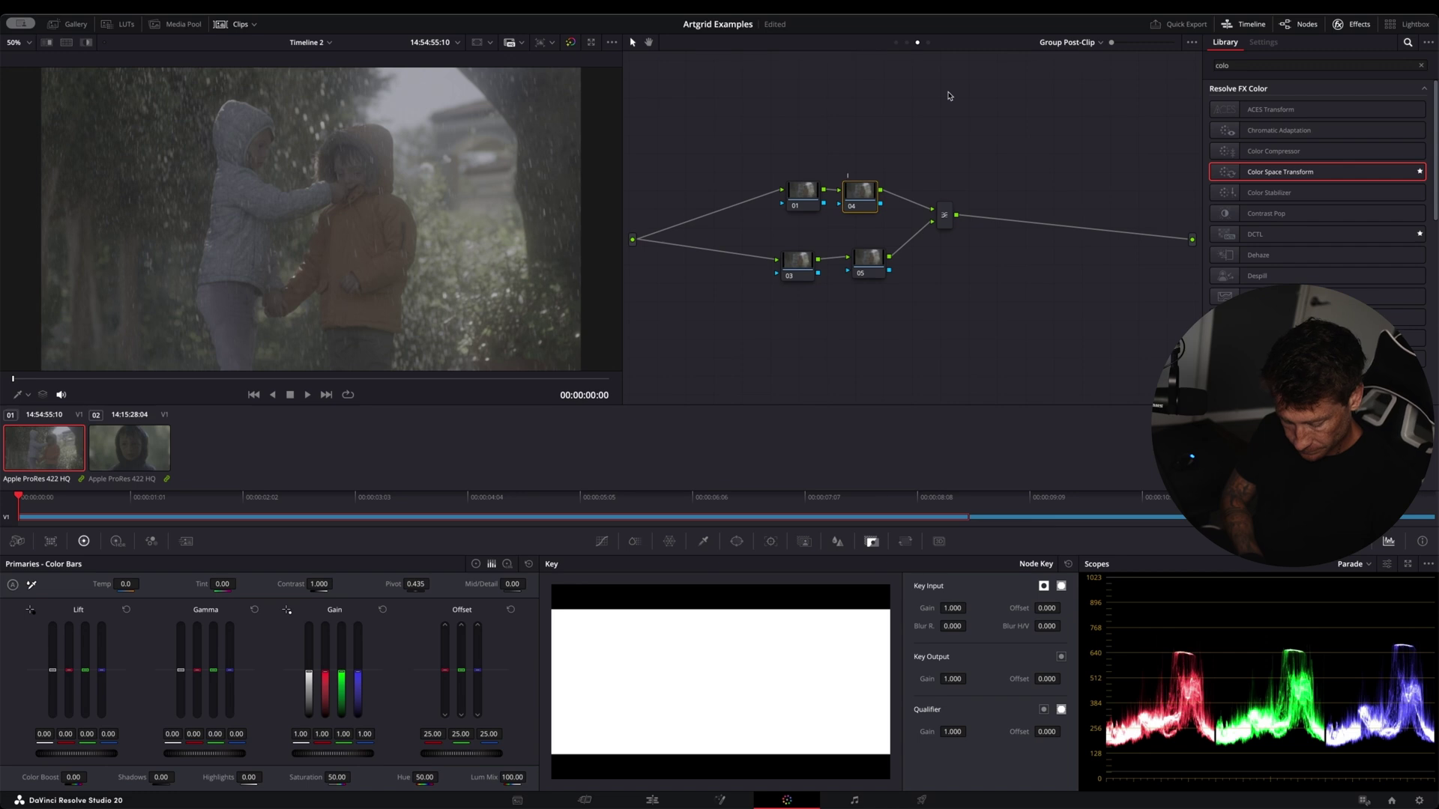
text(Ignore)
Step: Label the upper branch's first node Luma and the lower branch's first node Color
click(812, 193)
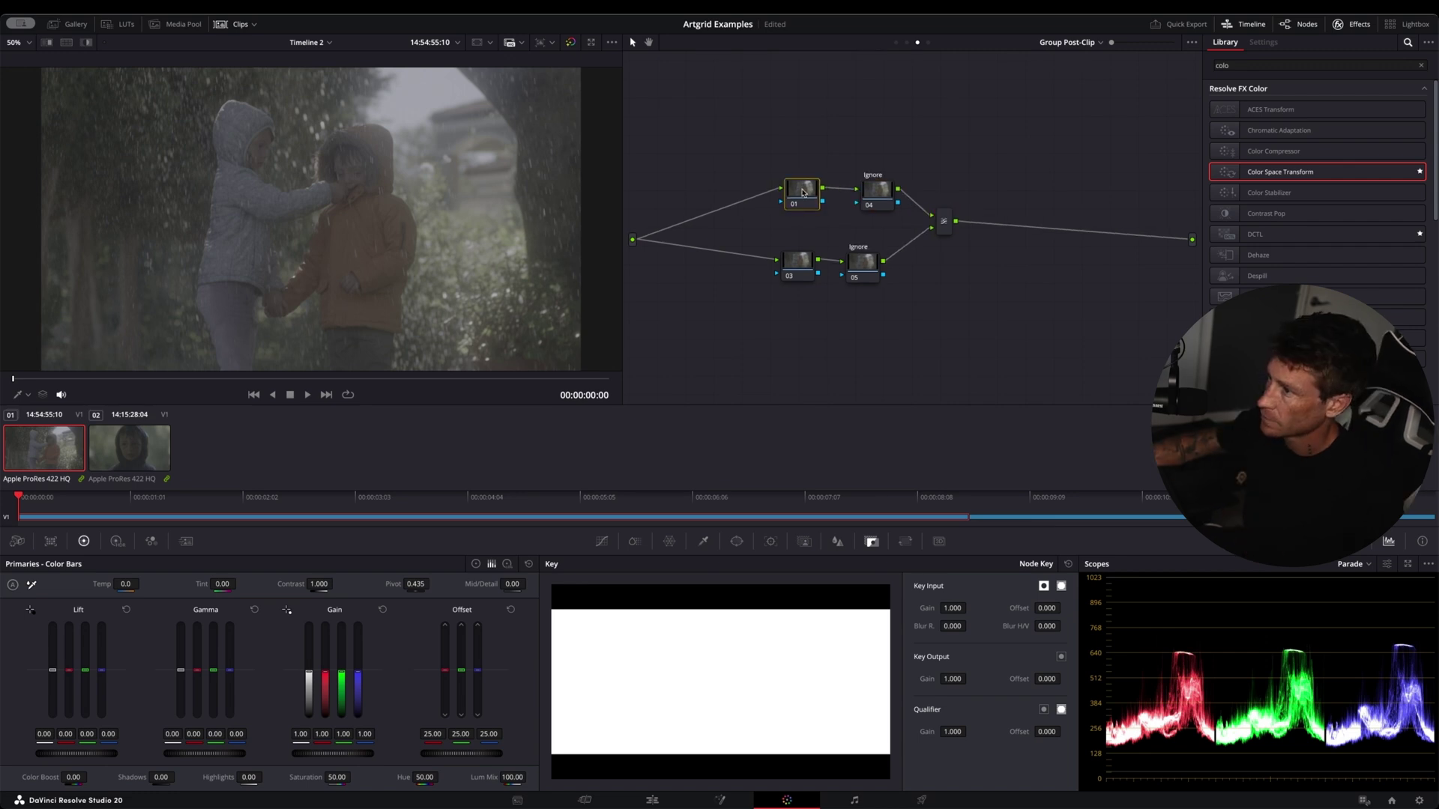
right_click(811, 193)
click(829, 214)
text(Luma)
key(Tab)
text(Color)
drag(862, 280, 864, 282)
Step: Desaturate the upper Ignore node and set the lower Ignore node's luma Lift and Gamma to -1.00 and Gain to 0.01
drag(878, 195, 869, 194)
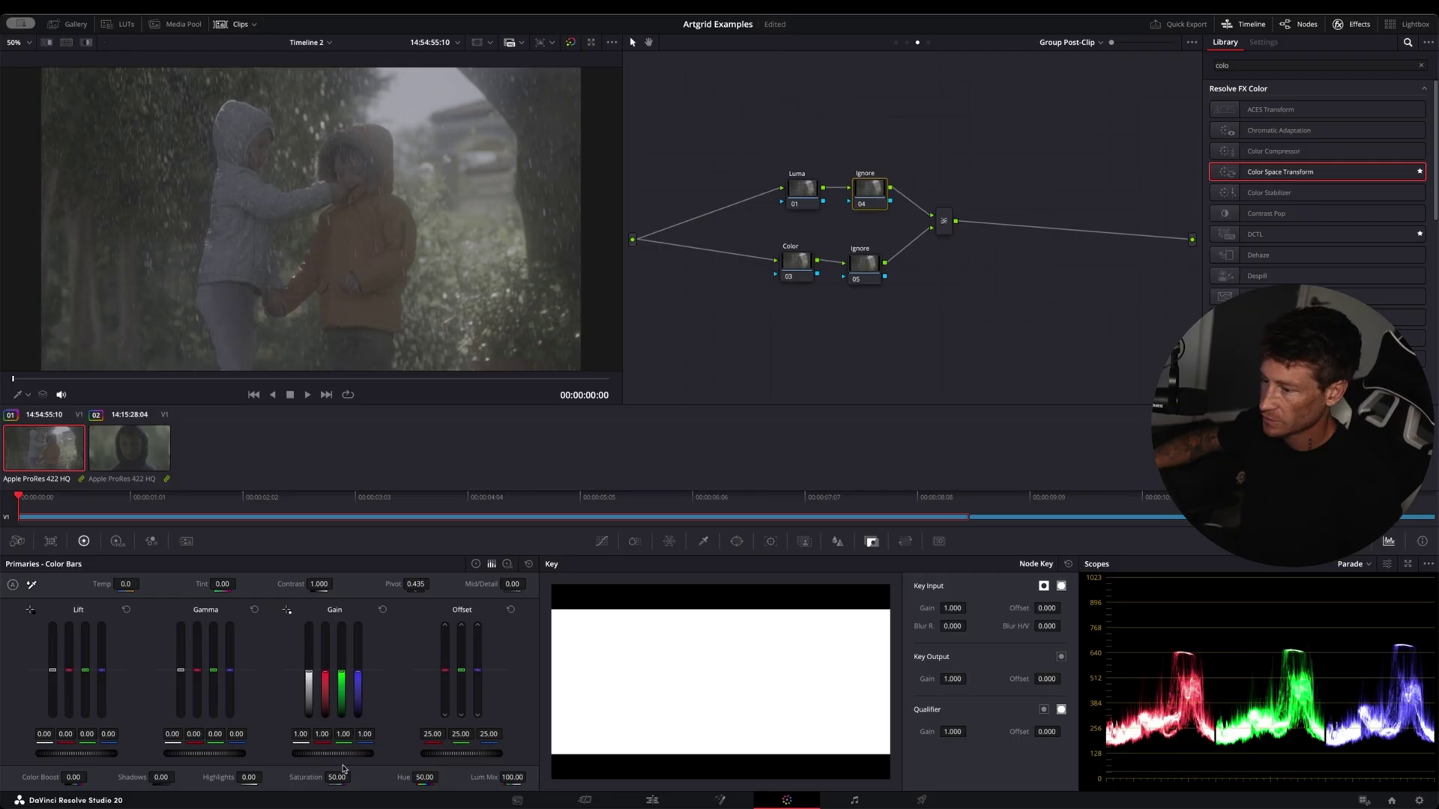
click(864, 266)
drag(54, 676, 54, 715)
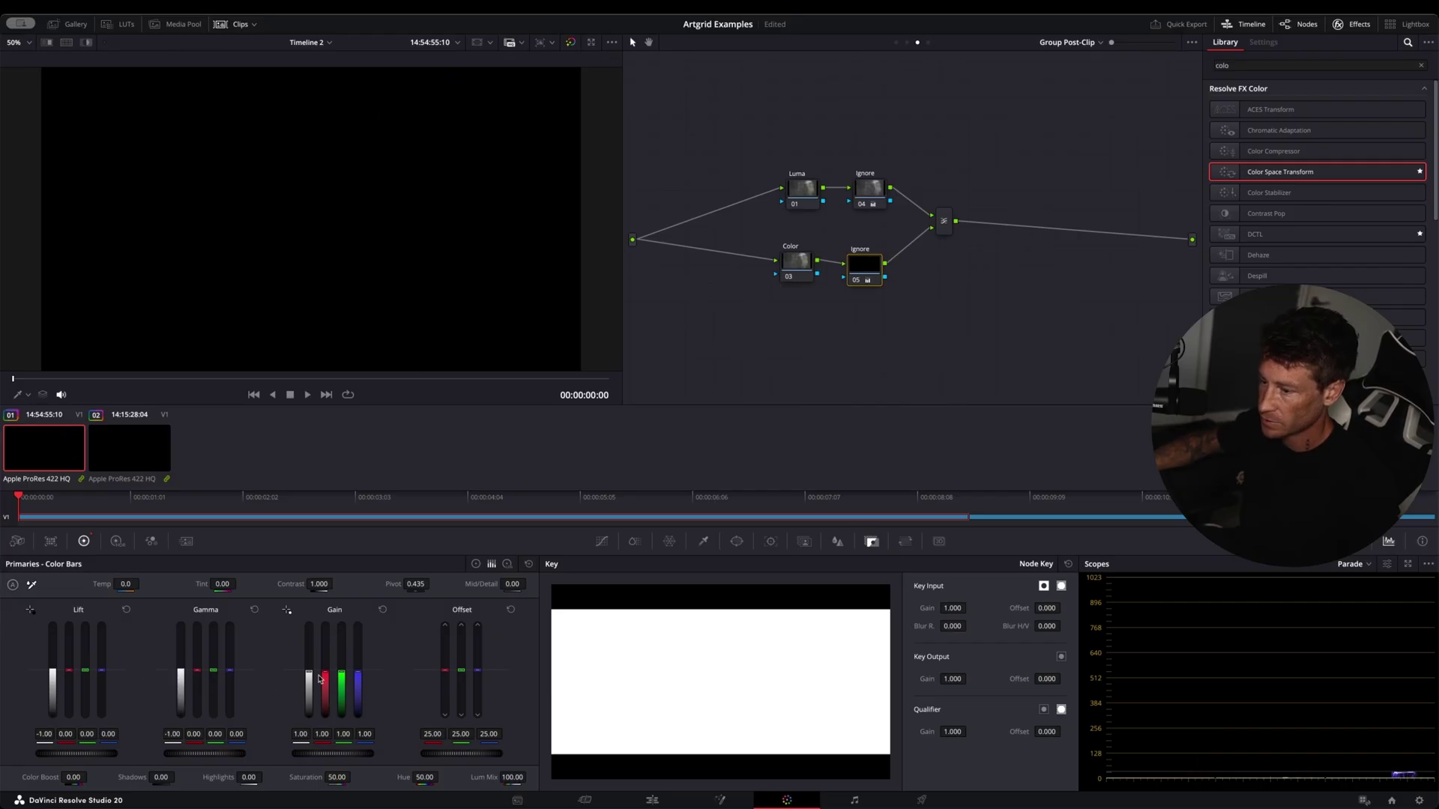
drag(308, 674, 311, 768)
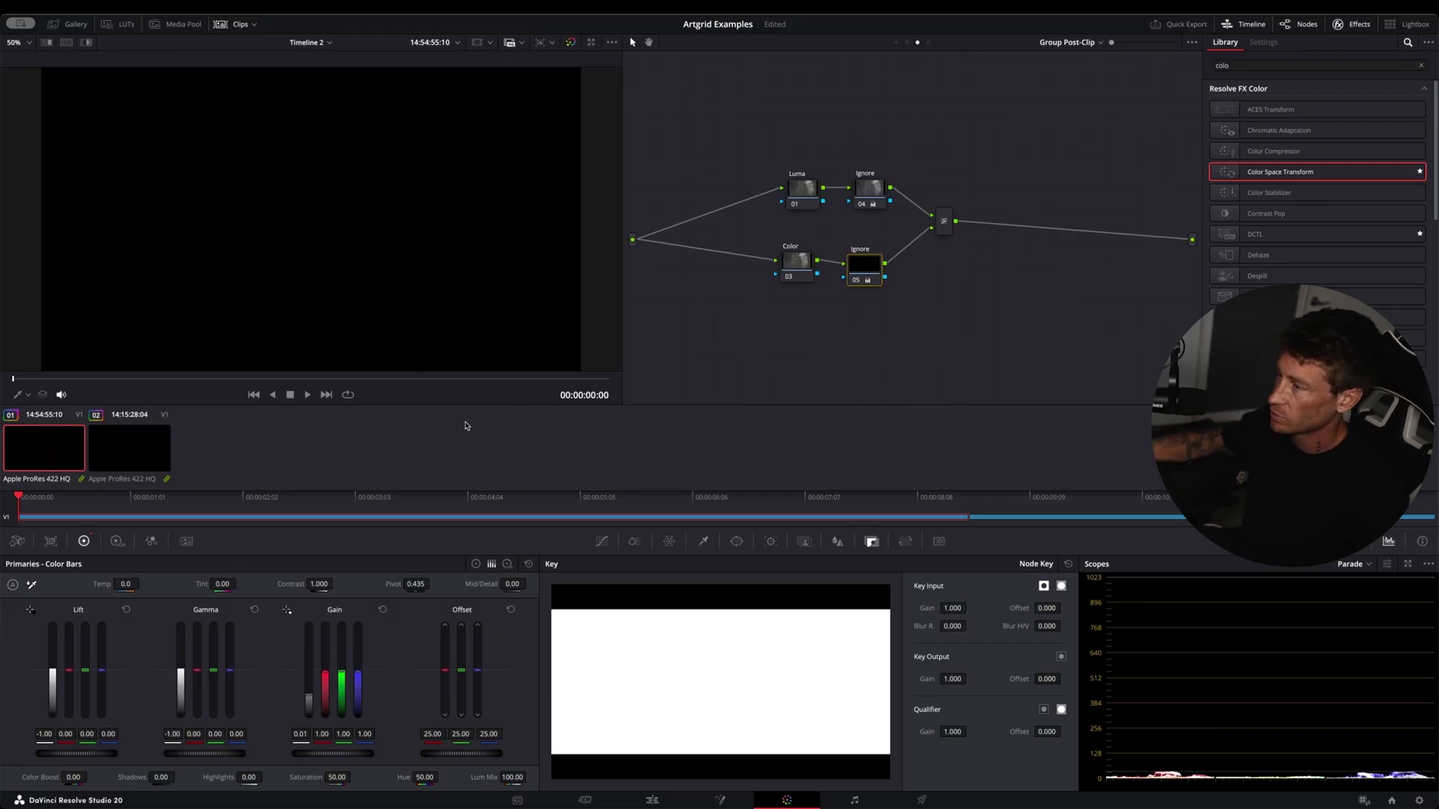
Step: Set the layer mixer's composite mode to Color and spread the Luma and Color nodes apart
click(943, 220)
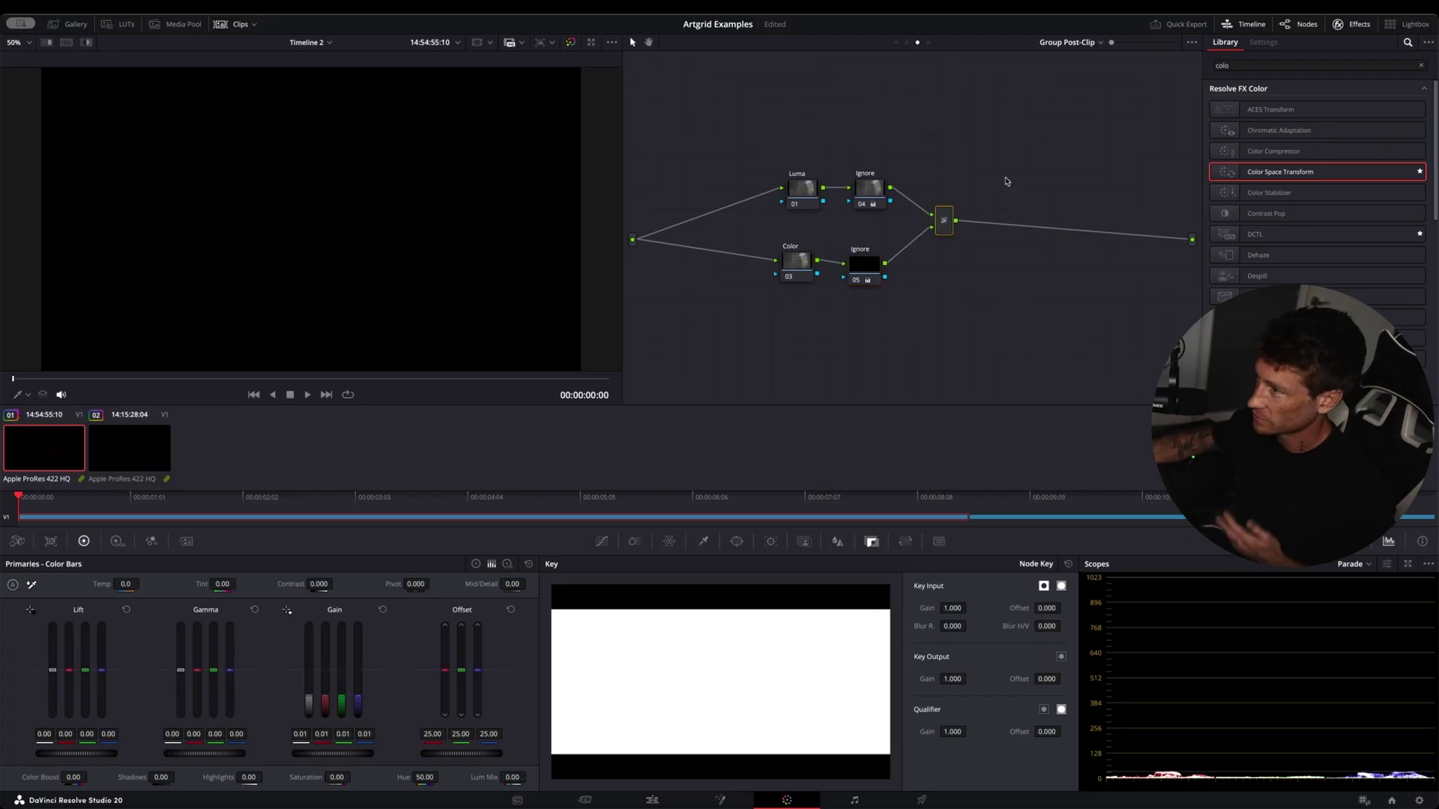
right_click(945, 218)
mouse_move(1019, 290)
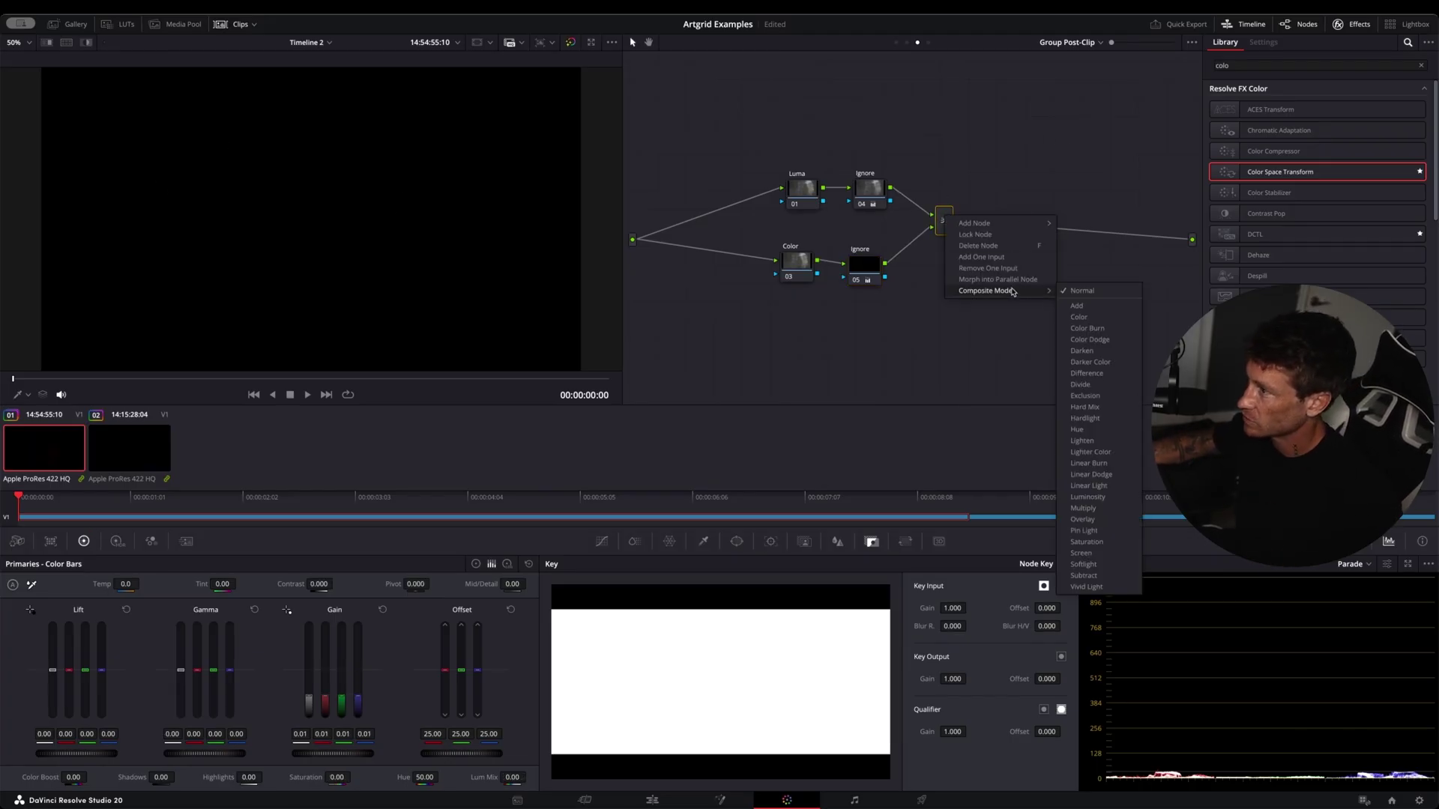
click(1083, 317)
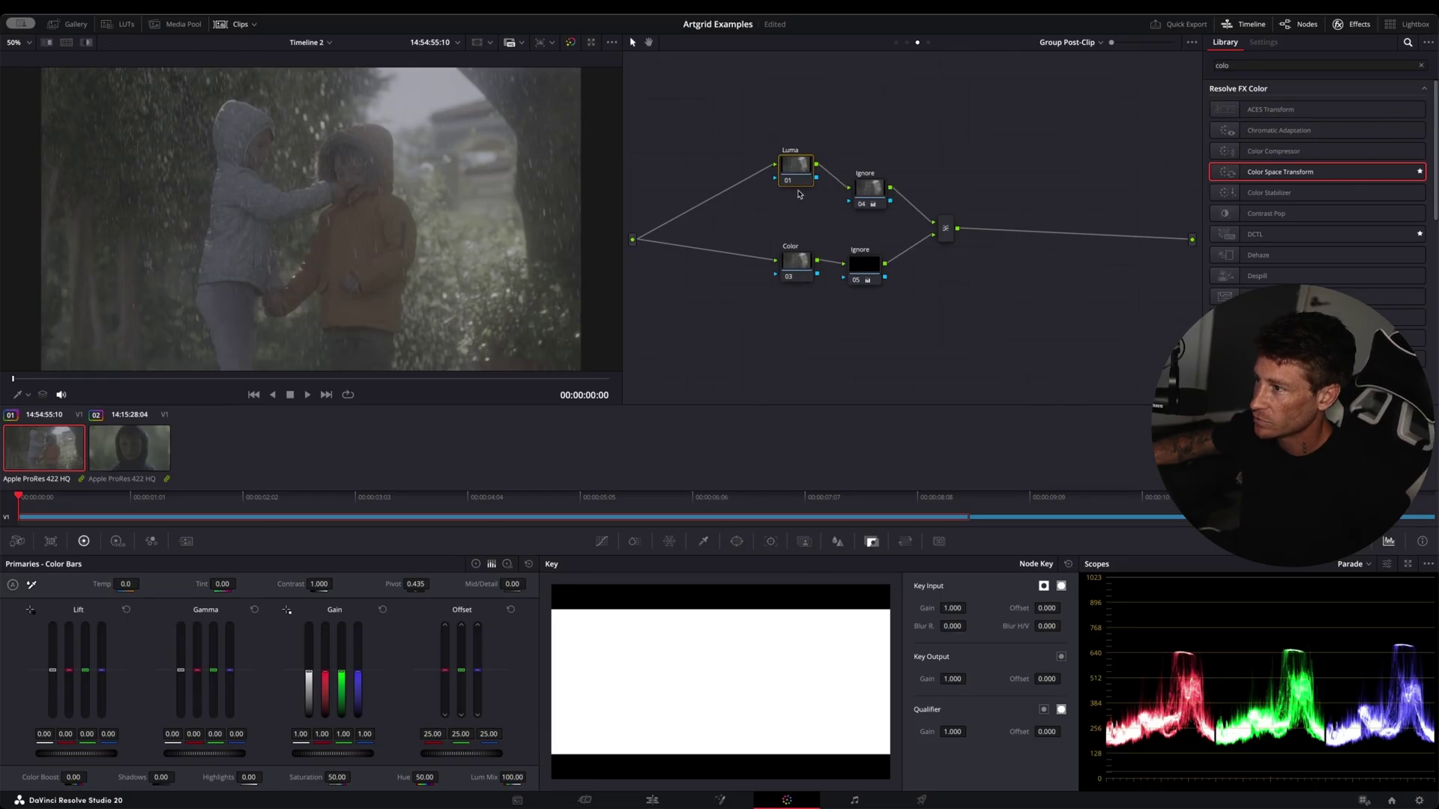
drag(801, 273, 789, 299)
click(947, 229)
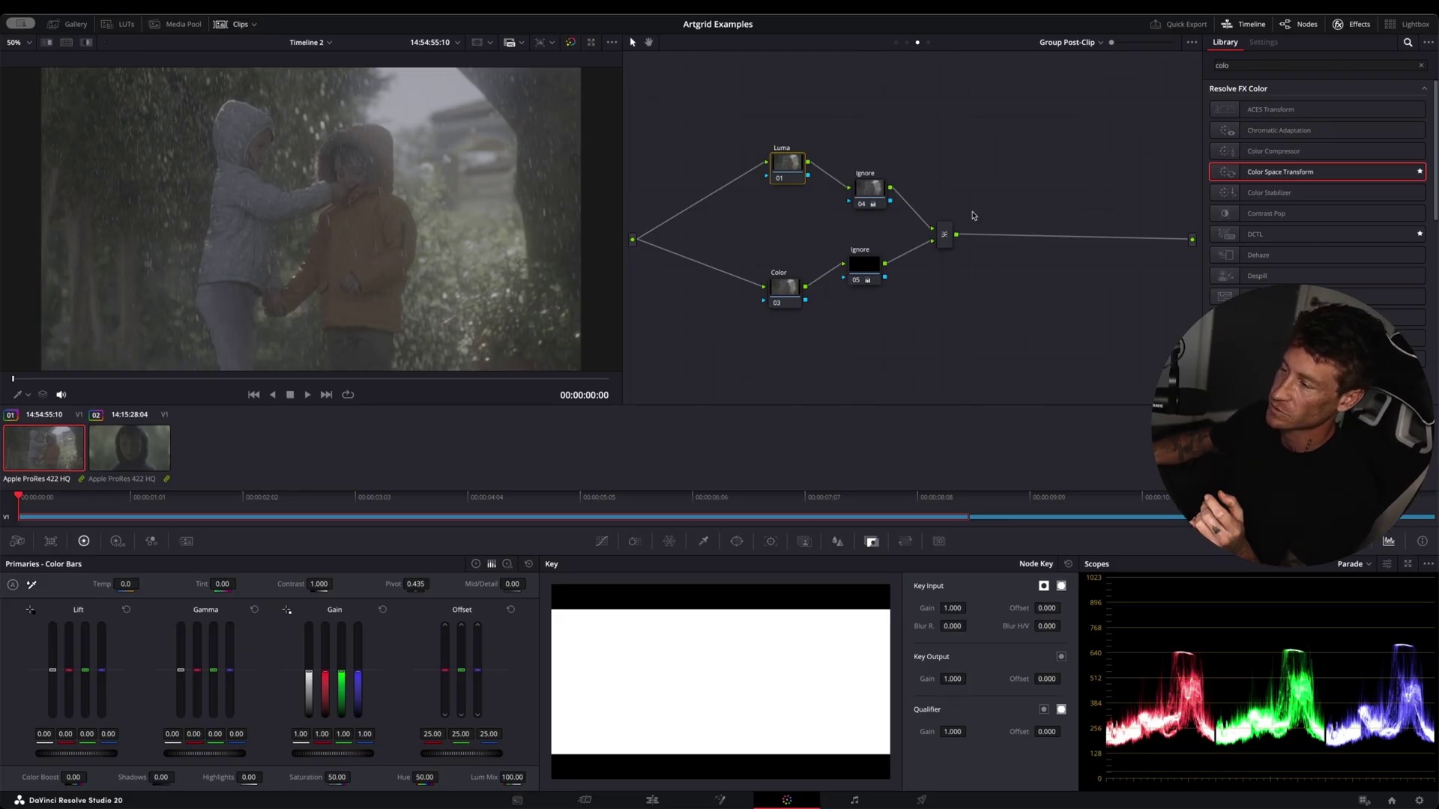
Step: Apply a print LUT from the Film Looks set to the Luma node
click(786, 289)
click(783, 166)
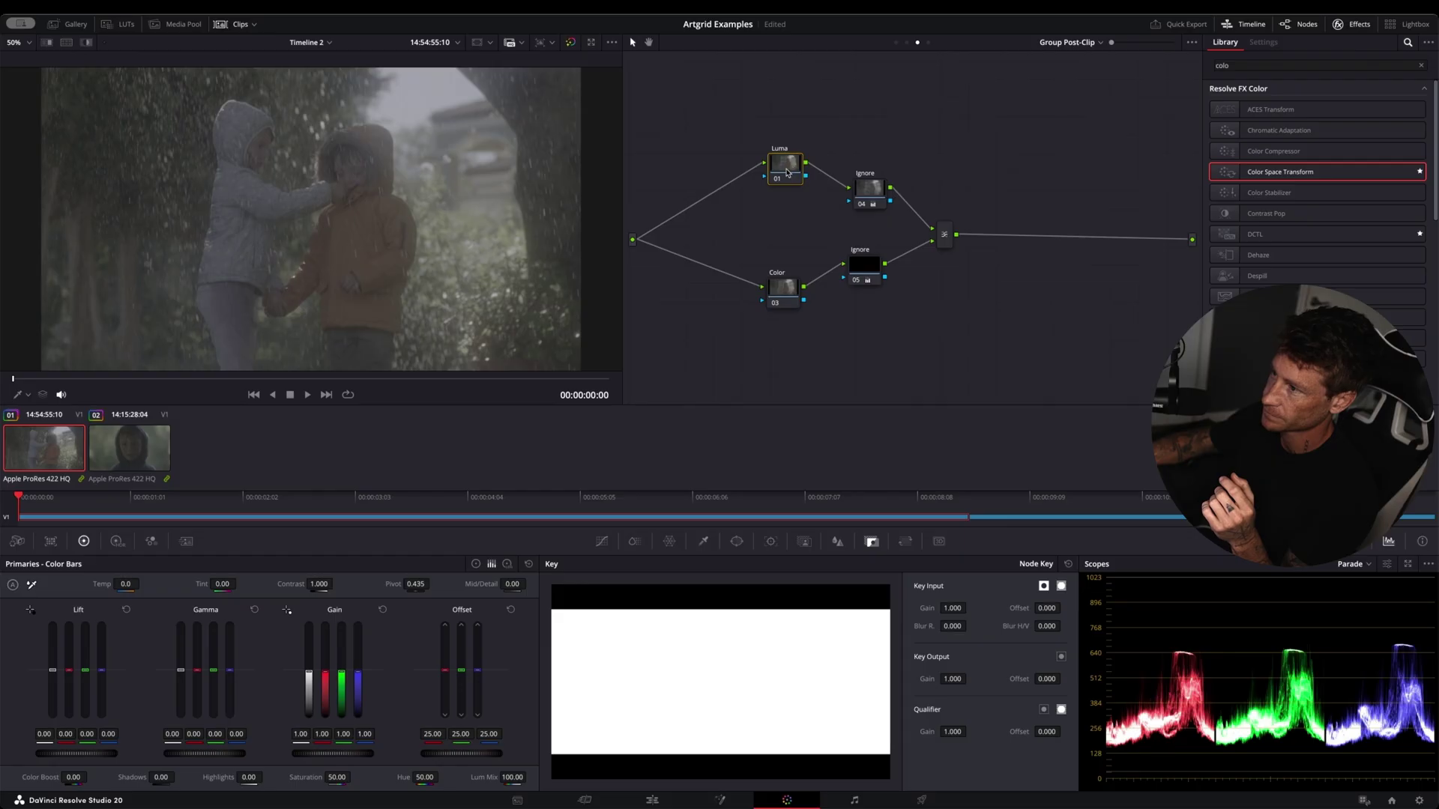
right_click(783, 168)
mouse_move(854, 291)
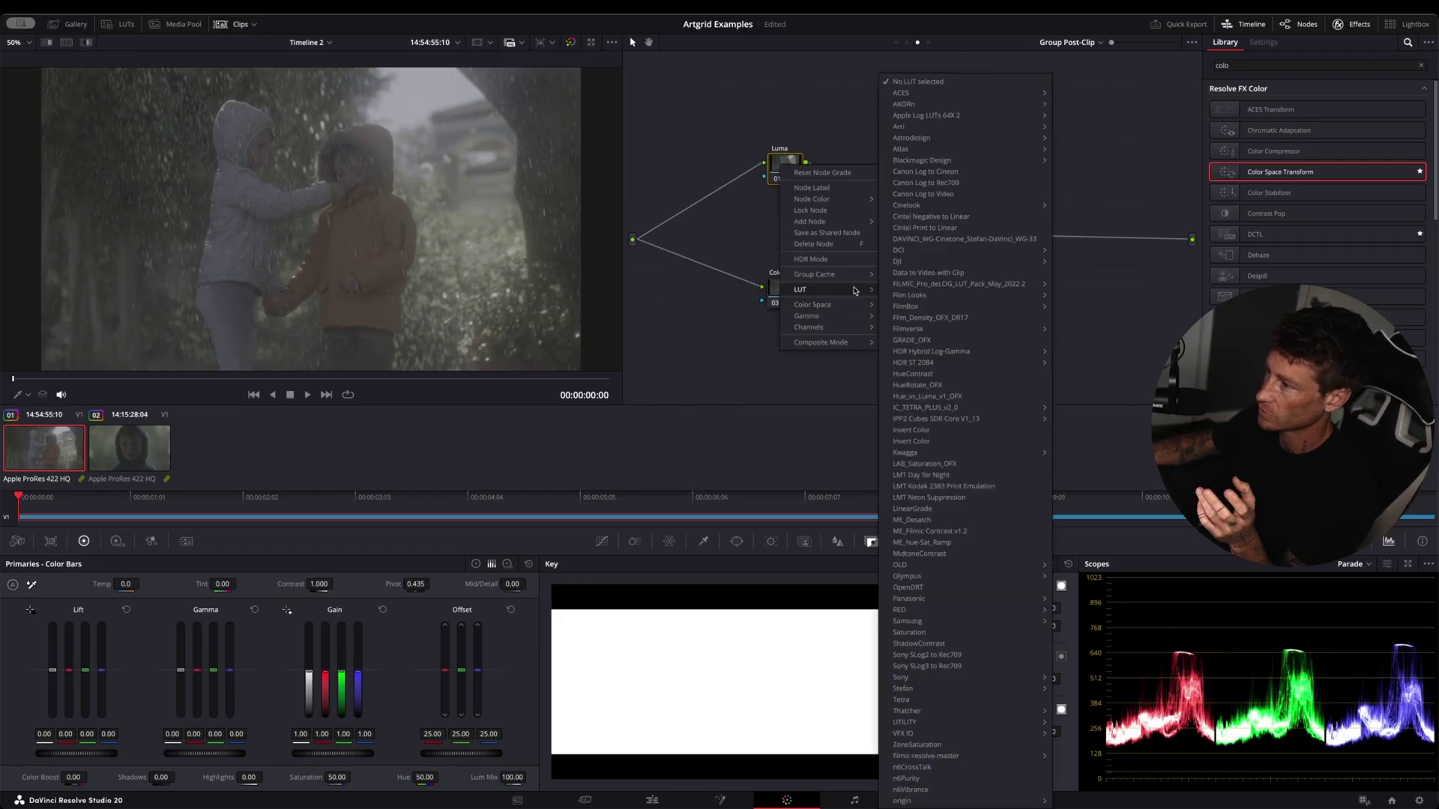
mouse_move(987, 297)
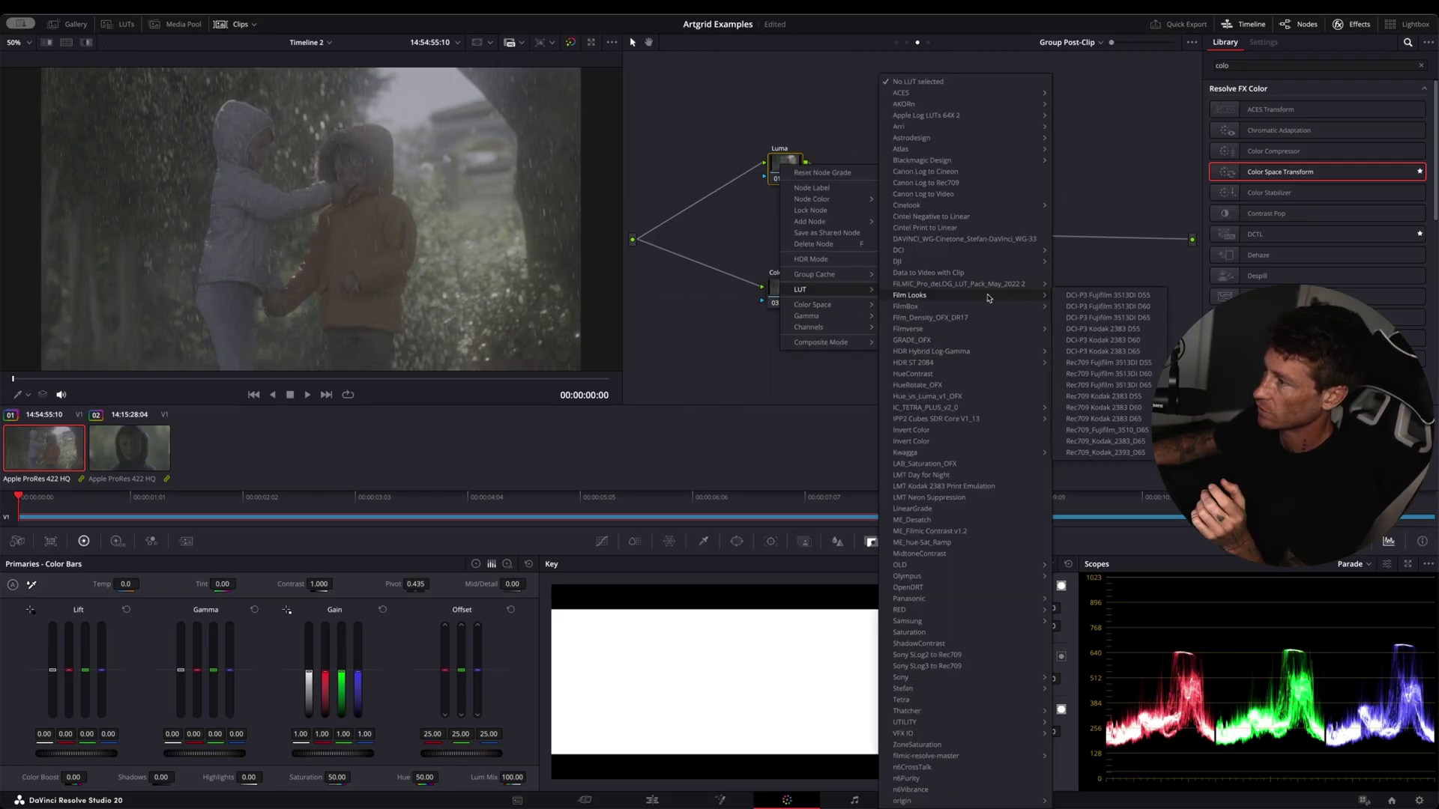
click(1112, 308)
Step: Apply the Rec709 Kodak 2383 D60 film look LUT to the Color node
right_click(797, 291)
mouse_move(853, 409)
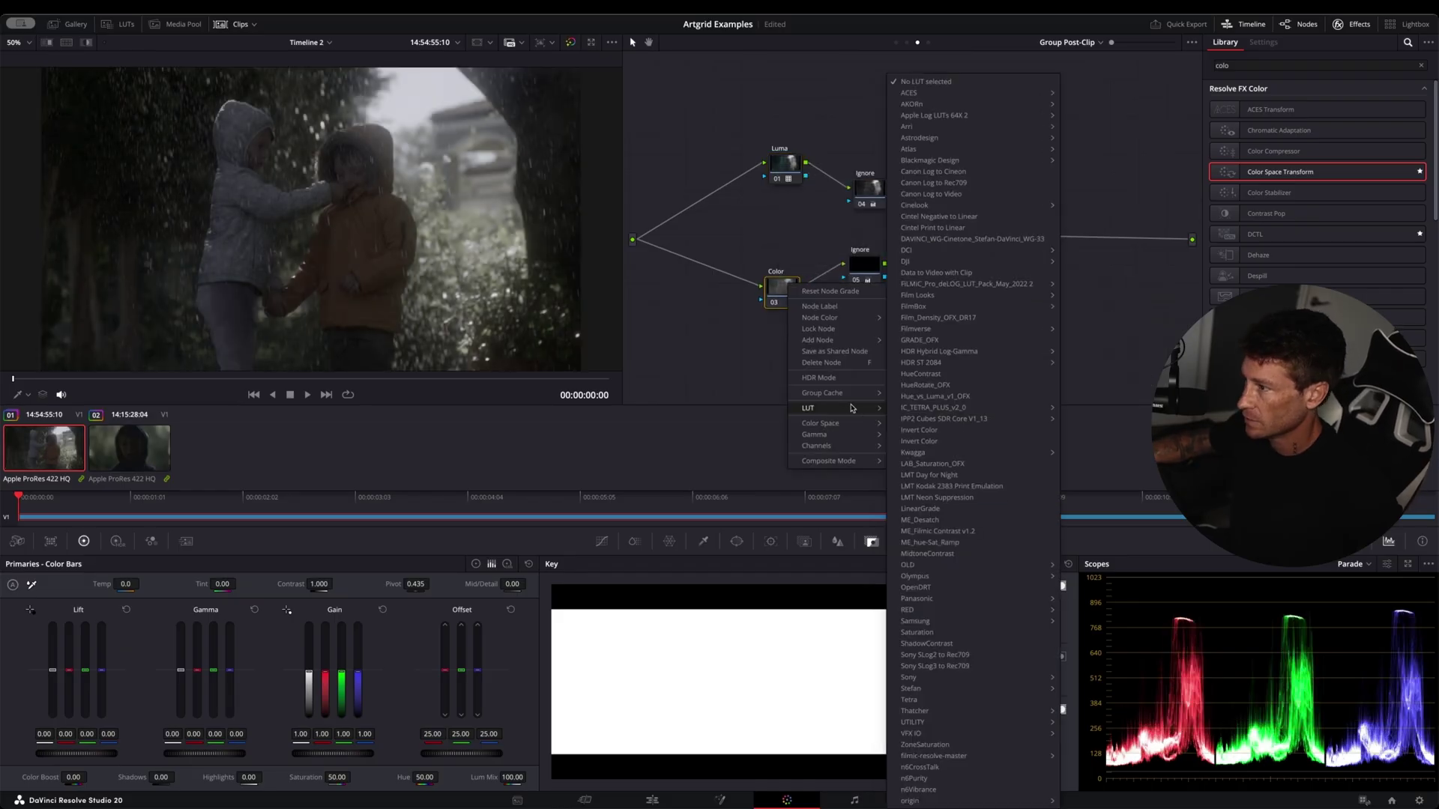
mouse_move(944, 295)
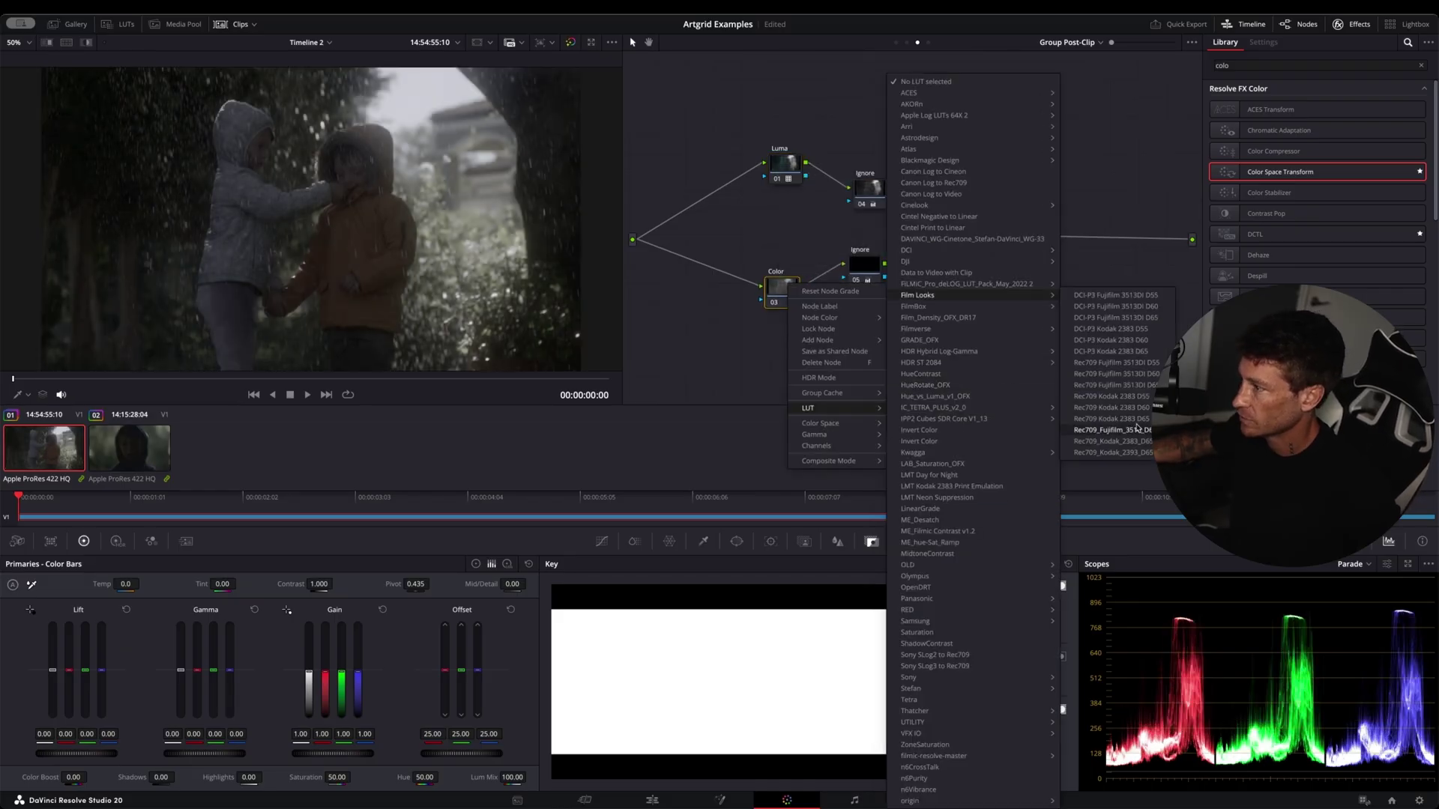
click(1111, 409)
Step: Space out the Luma, Color, Ignore and layer mixer nodes in the graph
drag(960, 240, 987, 240)
click(785, 166)
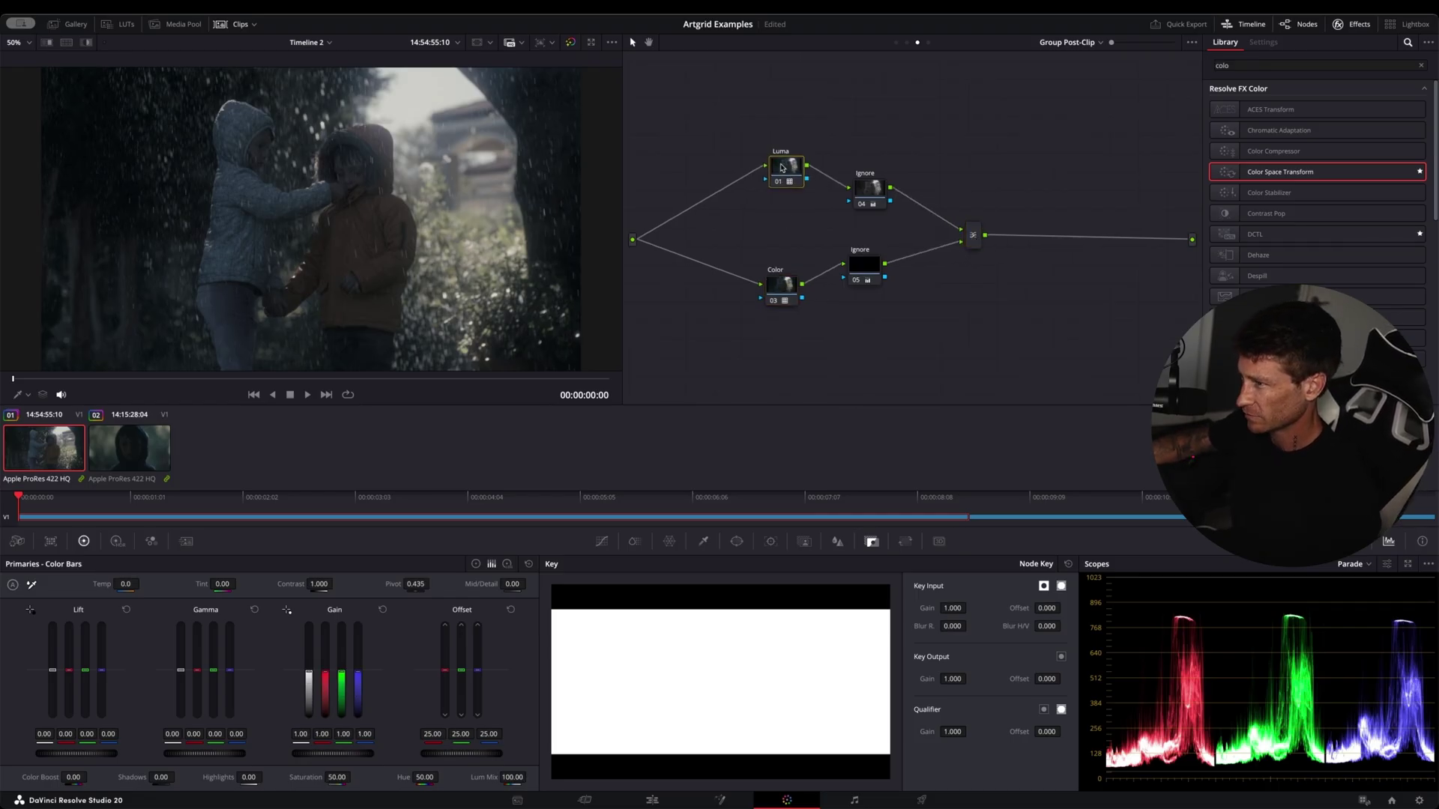
click(781, 167)
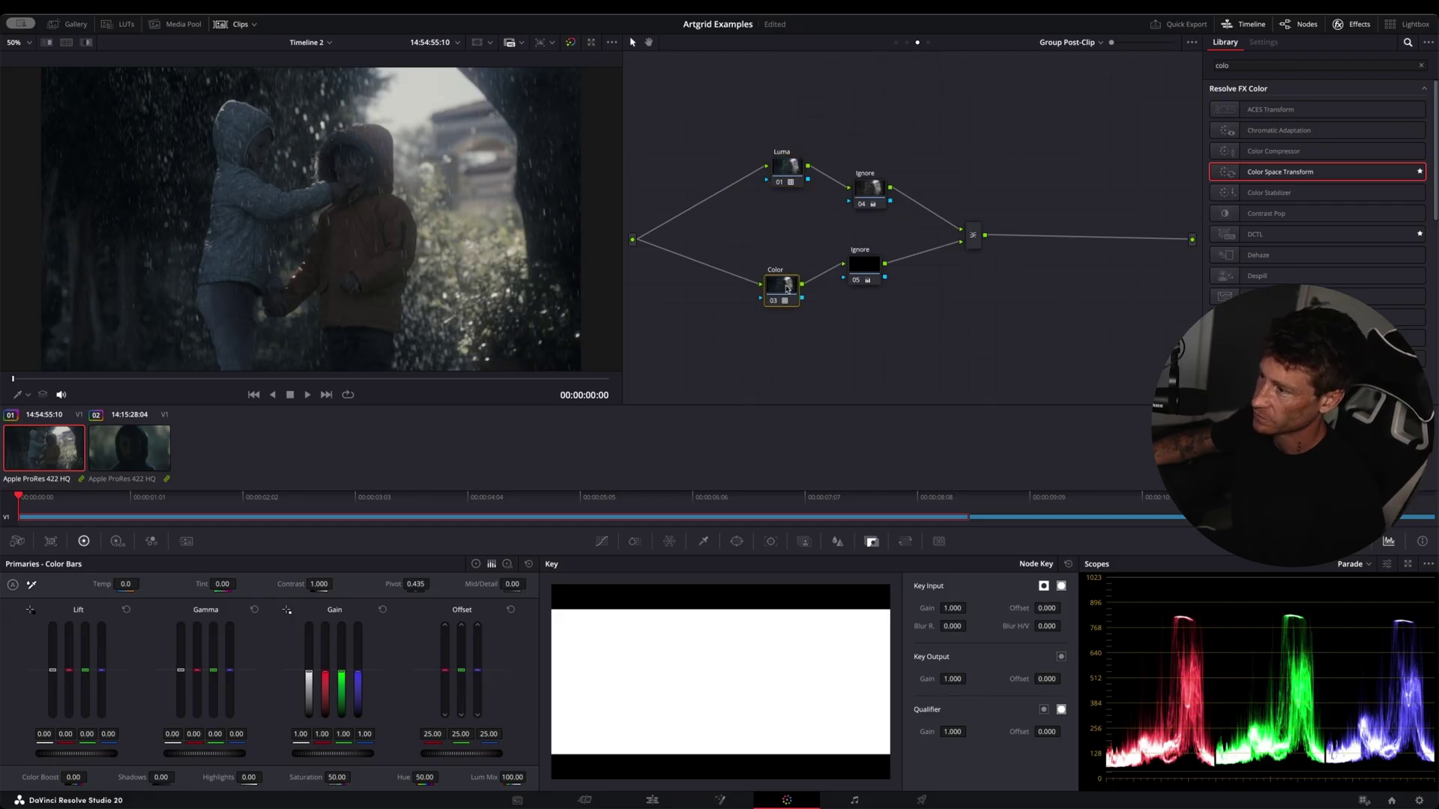
click(864, 266)
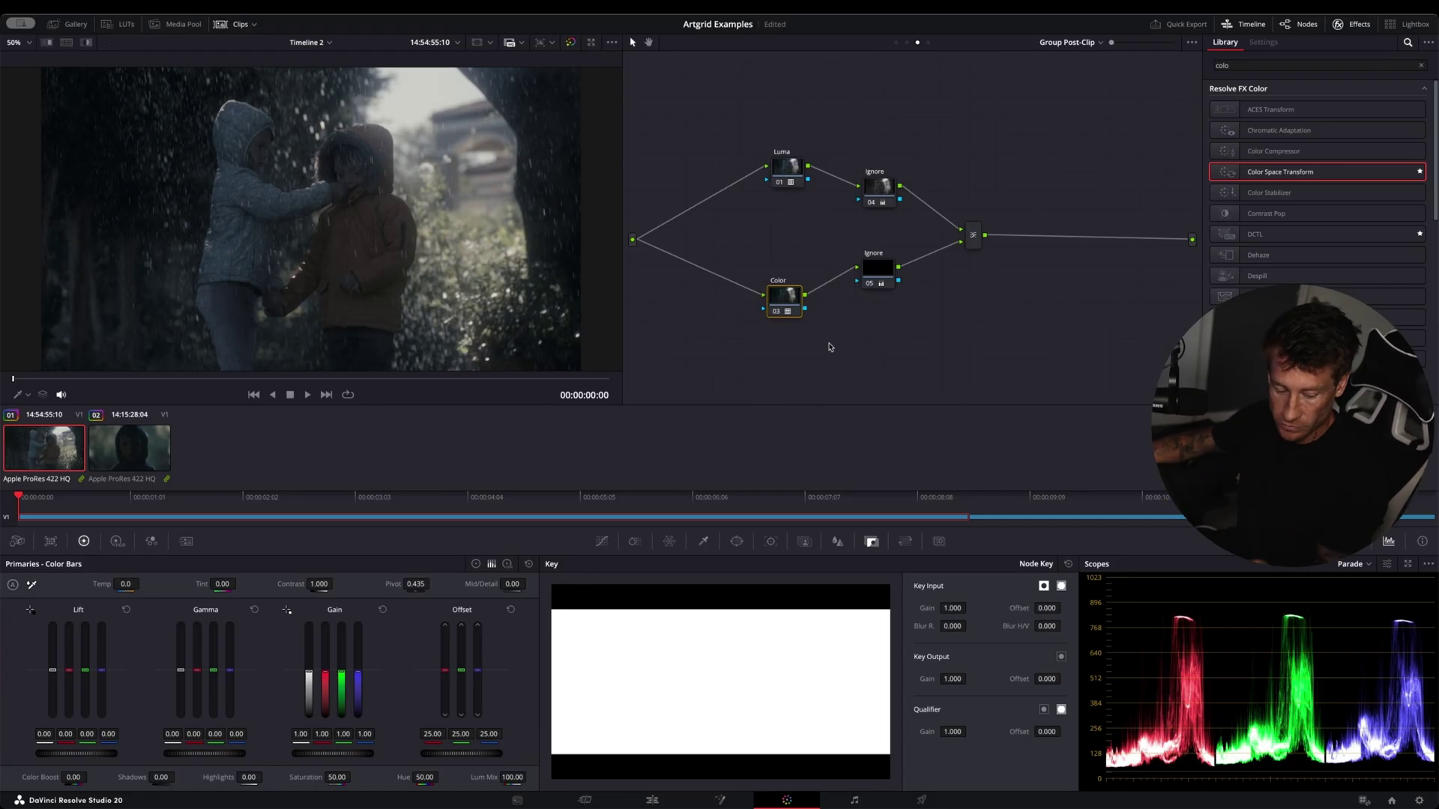
click(982, 236)
Step: Add a serial node labelled cst before the Color node and apply the Color Space Transform effect to it
click(780, 297)
key(shift+s)
right_click(708, 300)
click(740, 322)
drag(690, 292, 685, 293)
drag(1272, 177, 723, 296)
Step: Set the Color Space Transform to convert from REDWideGamutRGB, RED Log3G10 to Rec.709 with Cineon Film Log output gamma
click(1325, 122)
drag(1424, 147, 1427, 221)
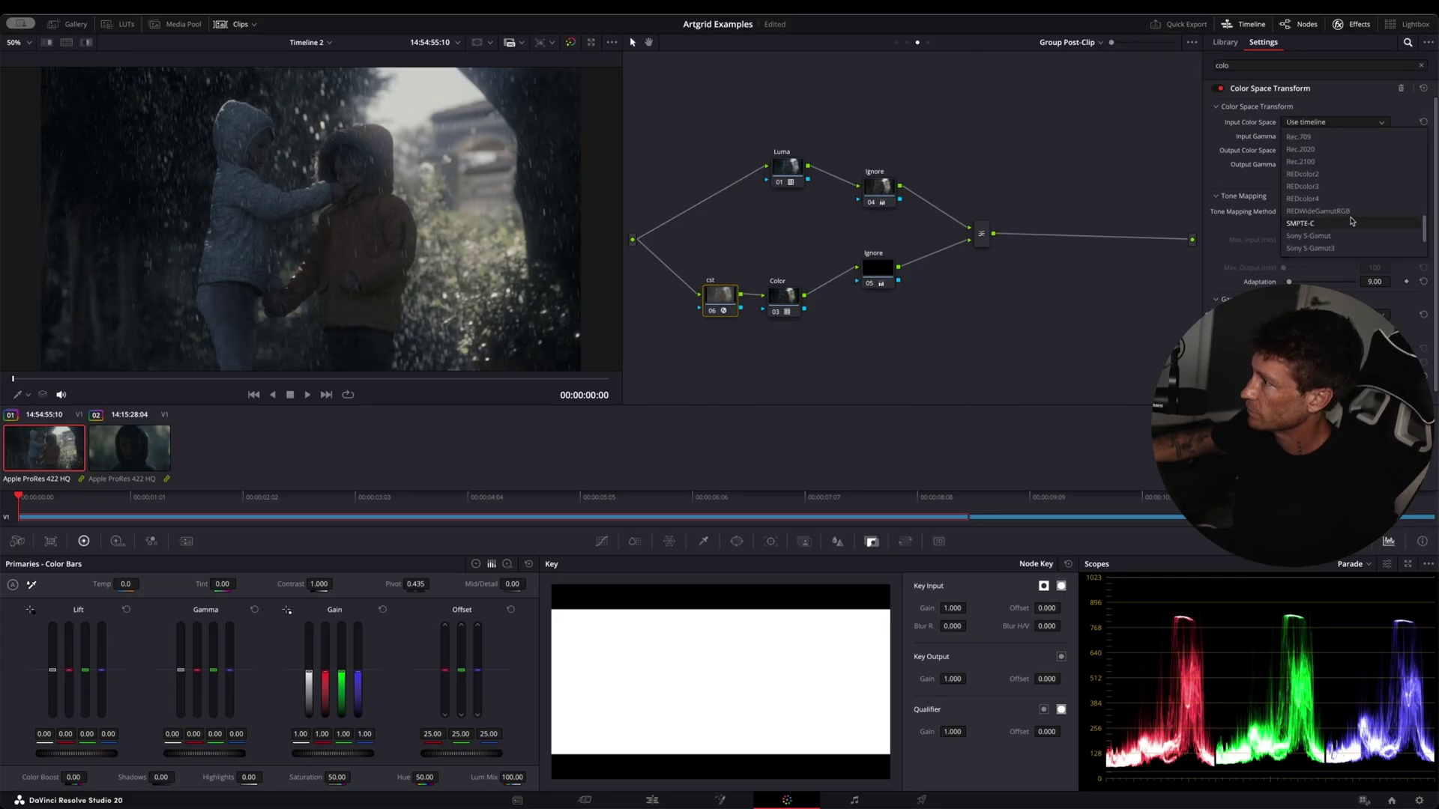
click(1317, 211)
click(1334, 150)
scroll(1418, 202, down, 3)
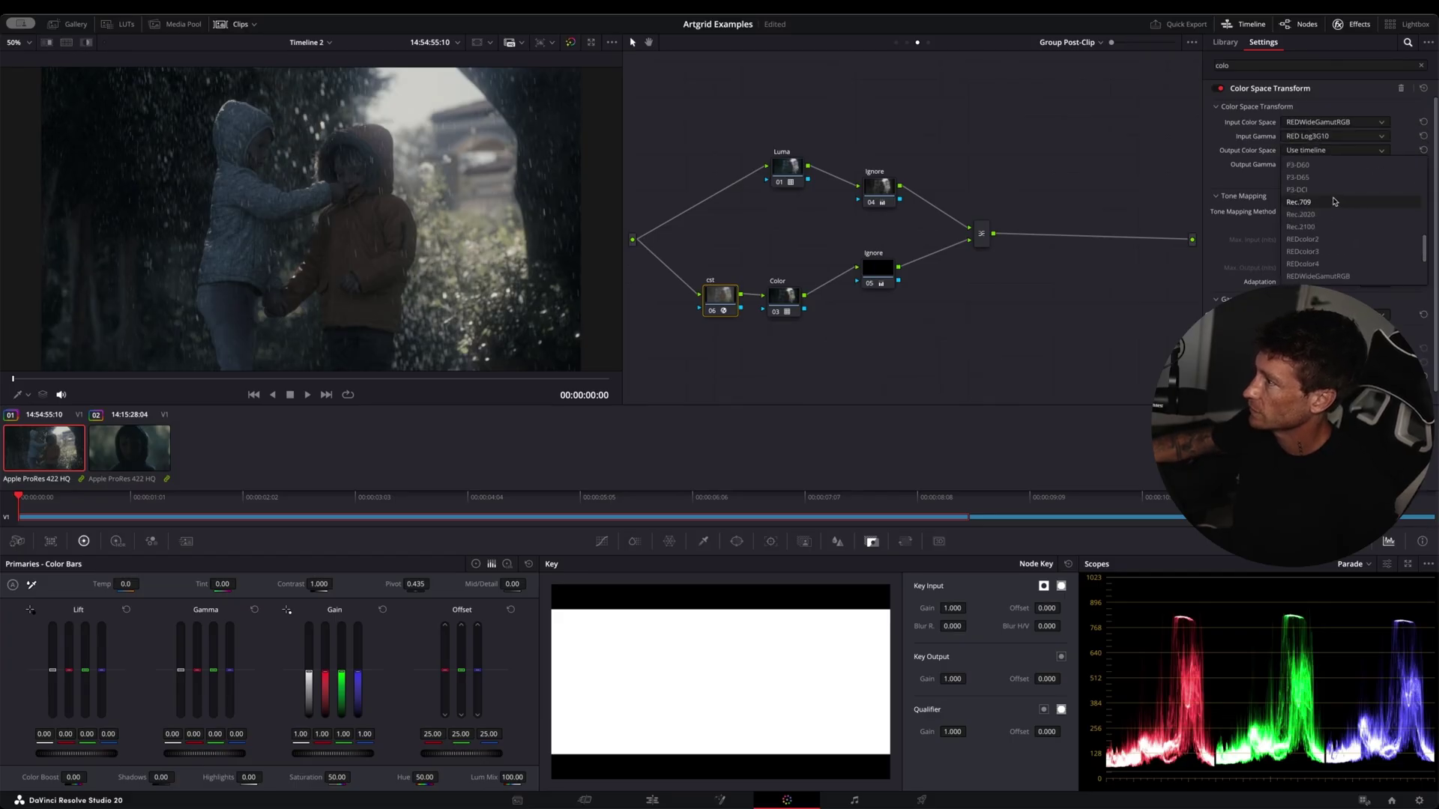
click(1333, 202)
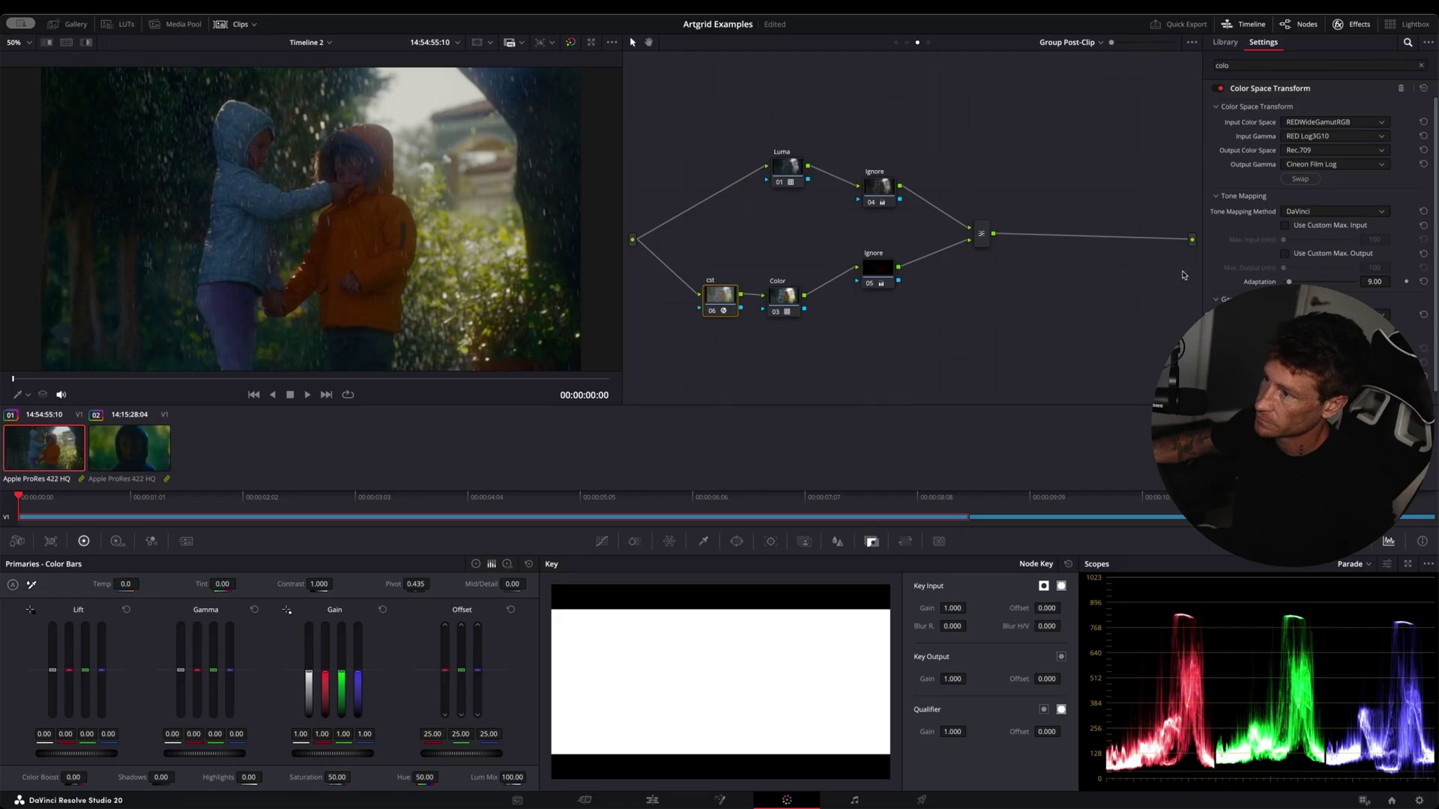
Step: Spread out the cst, Color, Luma, both Ignore nodes and the layer mixer to make room in the graph
drag(881, 188, 917, 185)
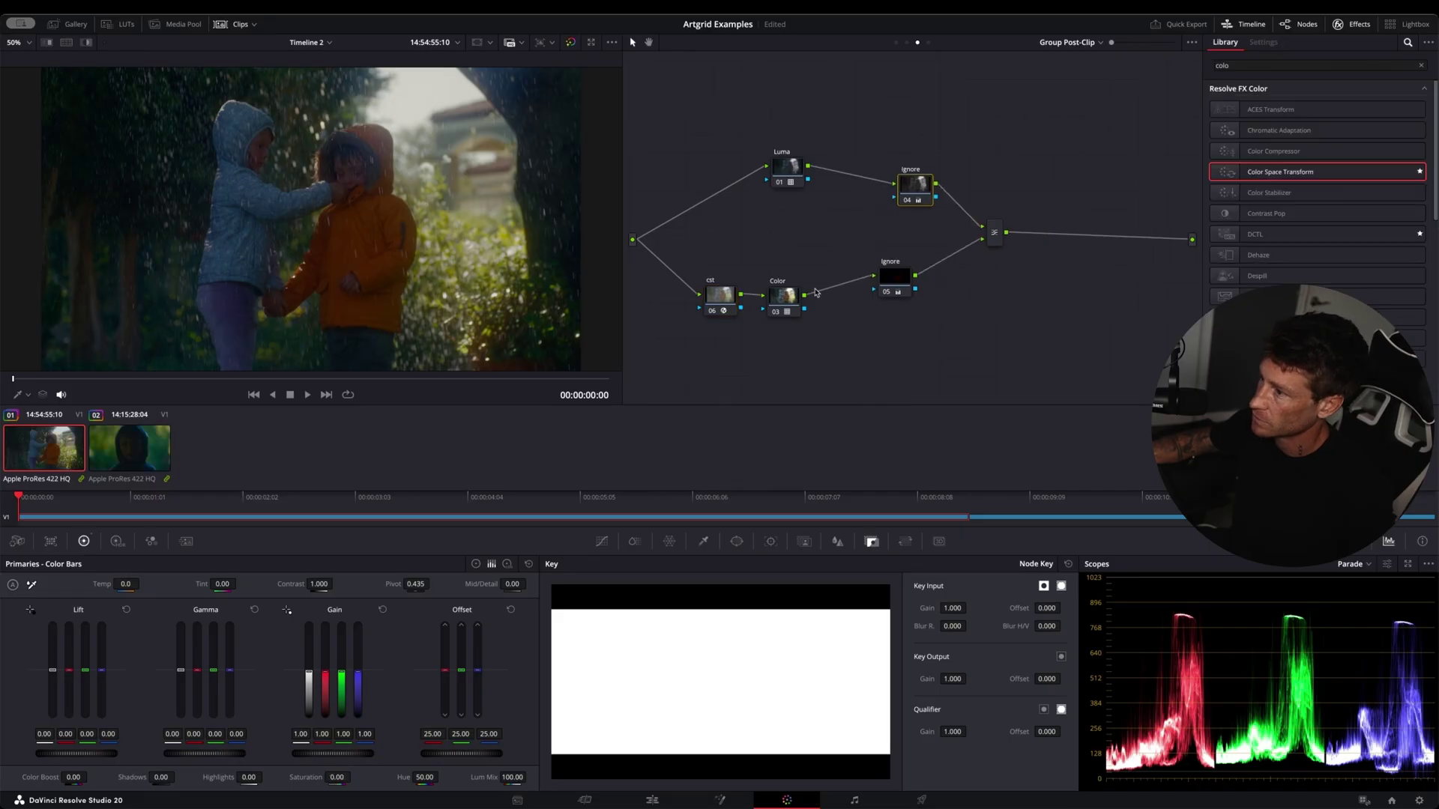
drag(789, 295, 847, 288)
drag(794, 170, 858, 172)
drag(834, 287, 814, 299)
drag(721, 294, 751, 288)
drag(995, 238, 1012, 232)
drag(894, 277, 927, 270)
drag(819, 303, 846, 304)
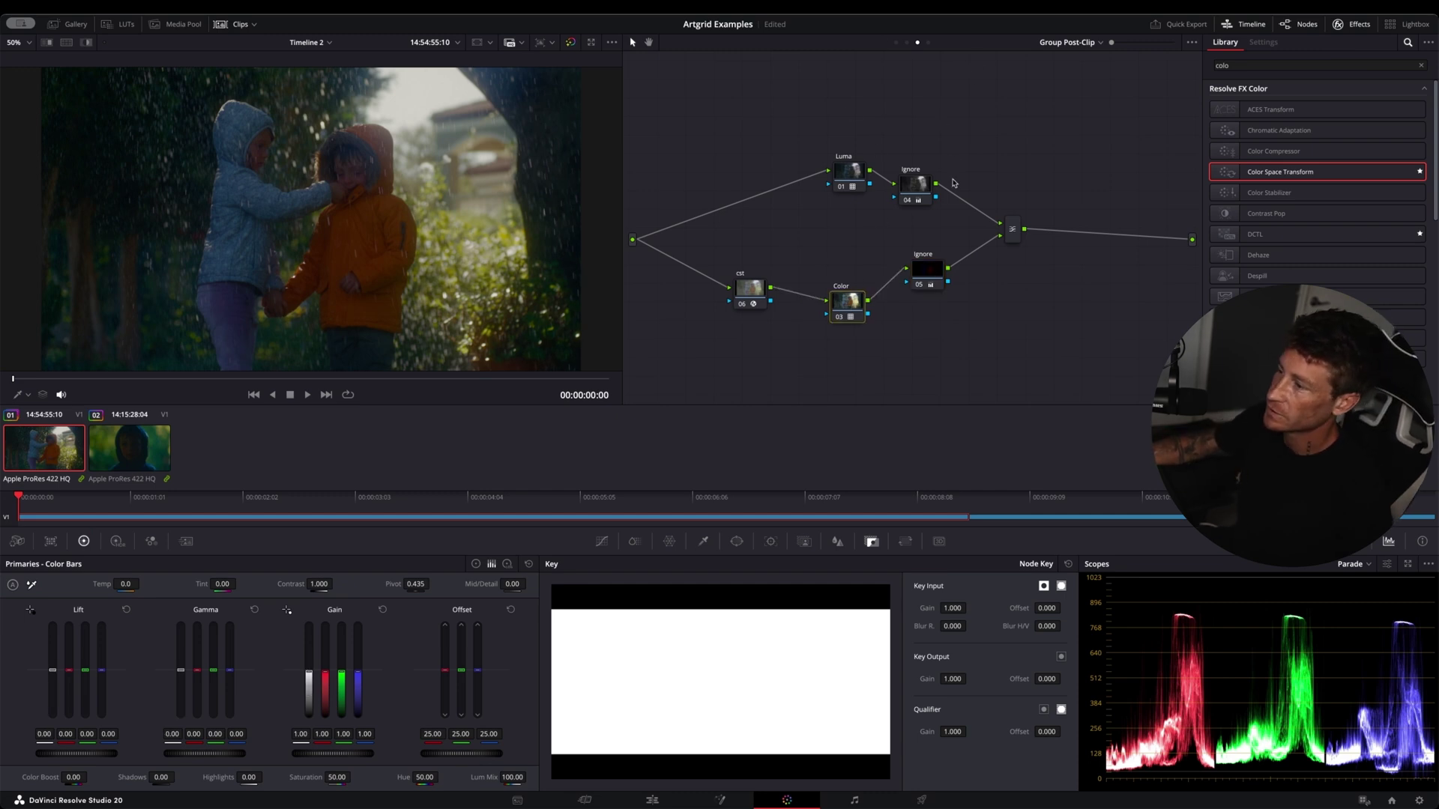
Step: Lower the Color node's key output gain to 0.418
drag(846, 303, 839, 302)
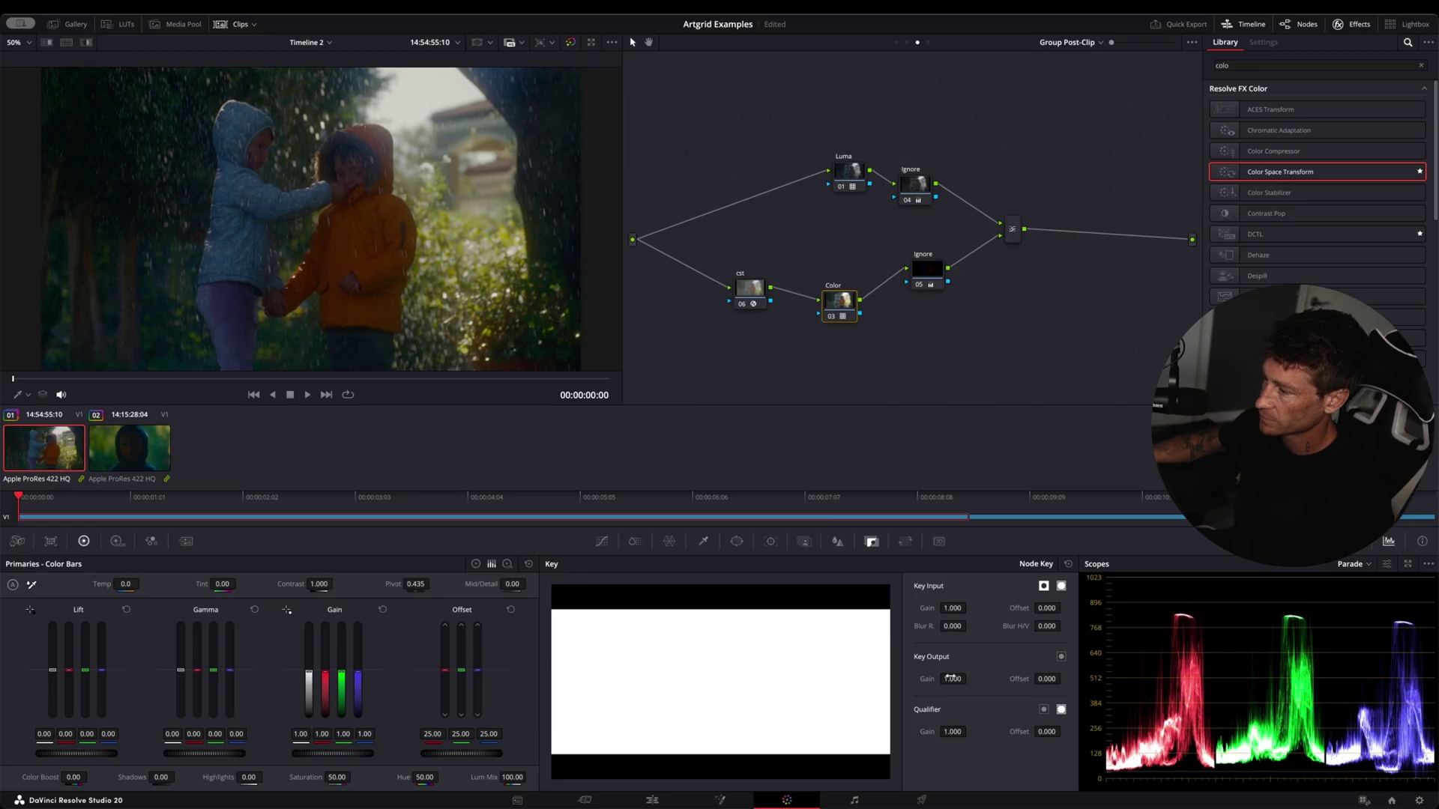
drag(969, 679, 968, 679)
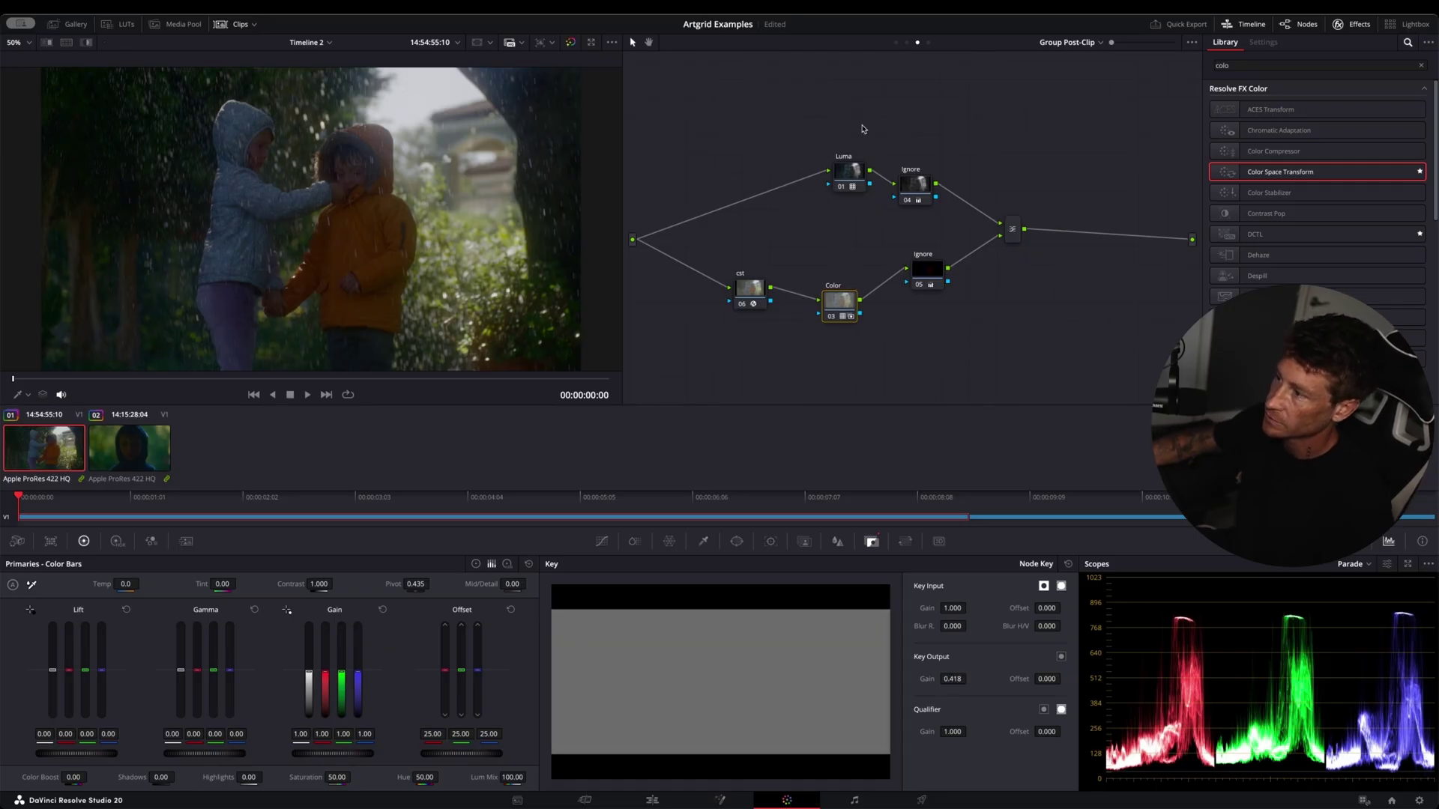
Step: Add a serial node before the Luma node and label it curve
click(846, 187)
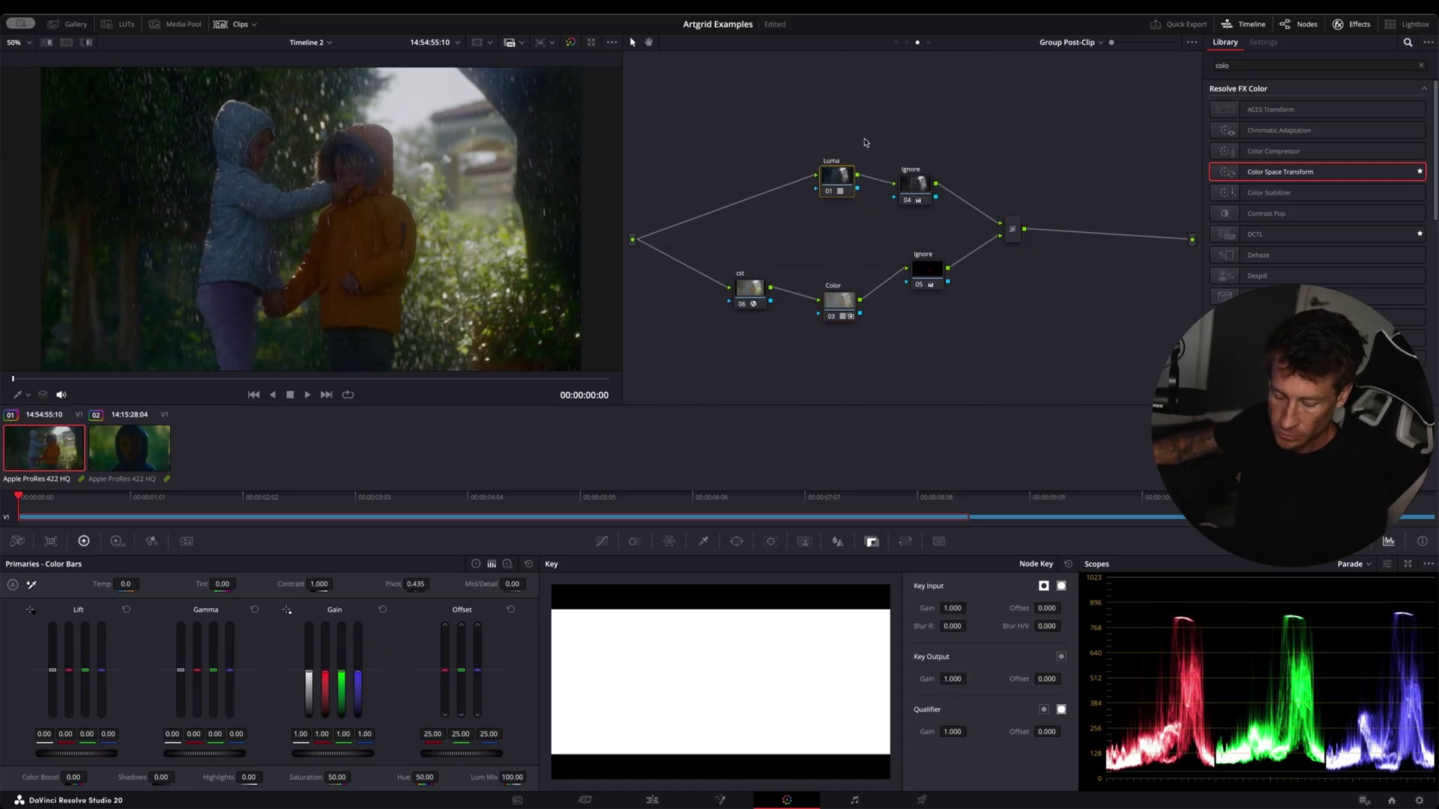
key(shift+s)
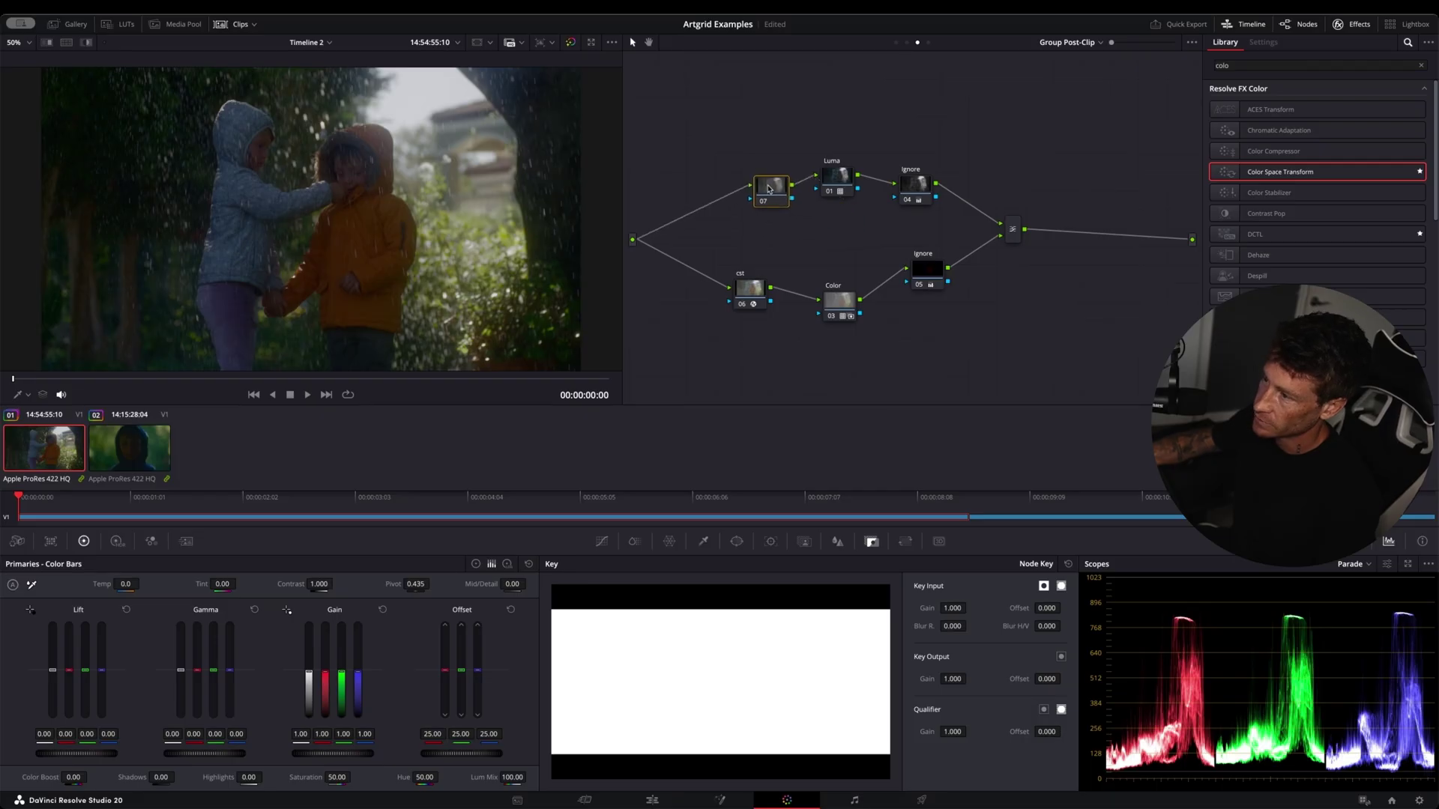
right_click(768, 192)
click(813, 216)
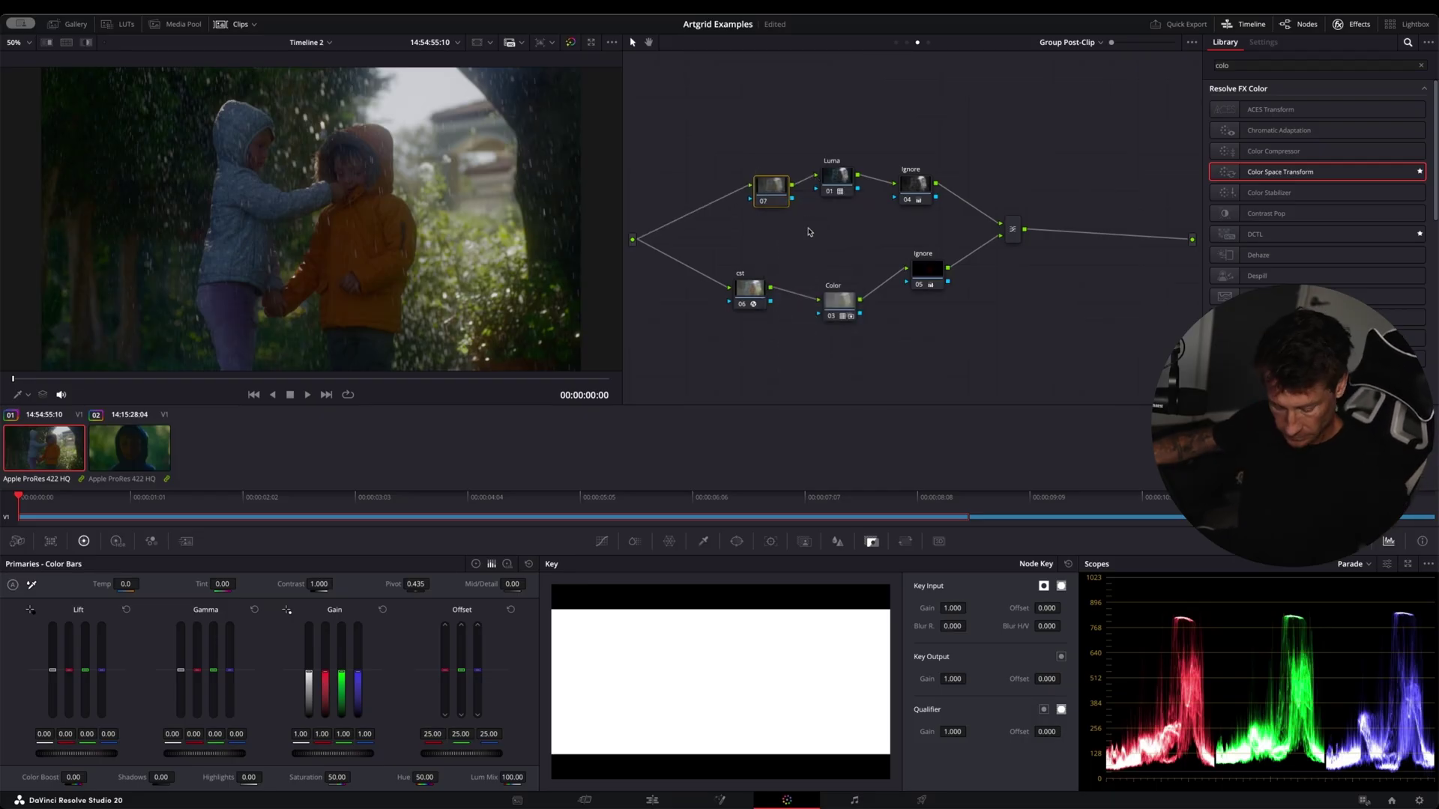
text(cu)
text(rve)
drag(771, 191, 763, 184)
Step: Adjust the curve node to contrast 1.234, pivot 0.353 and HDR global exposure 0.65
drag(320, 584, 336, 584)
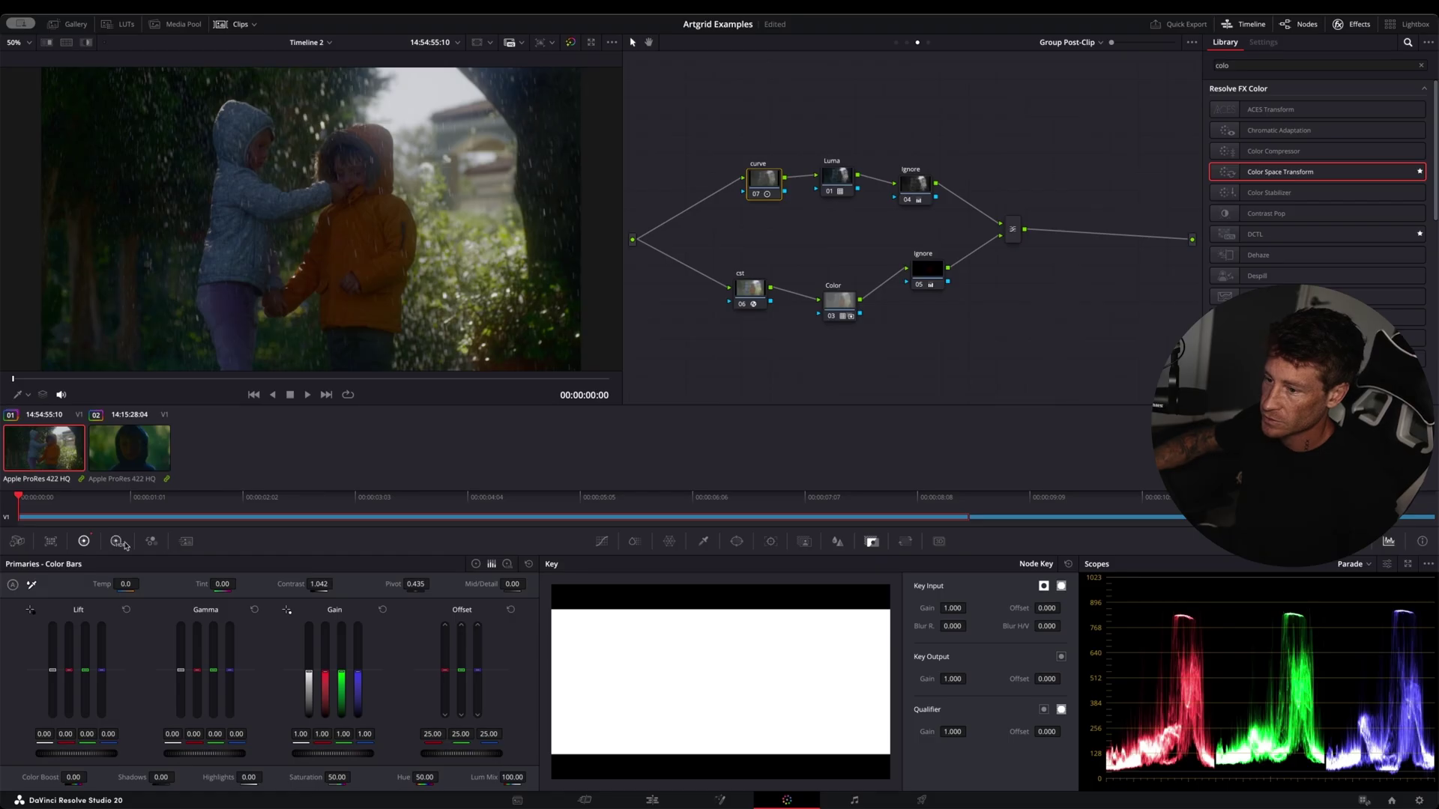
click(117, 542)
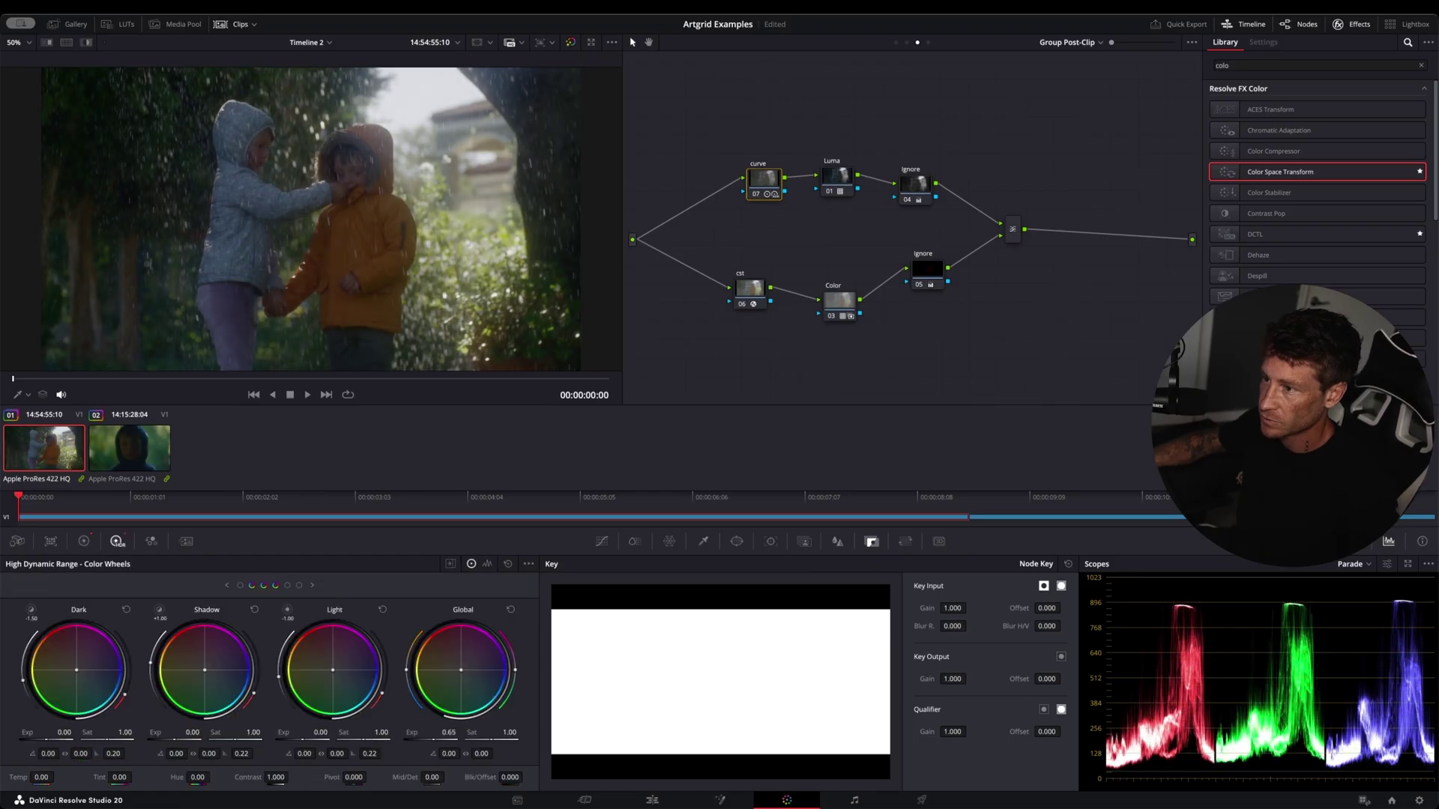
click(84, 541)
drag(320, 584, 395, 594)
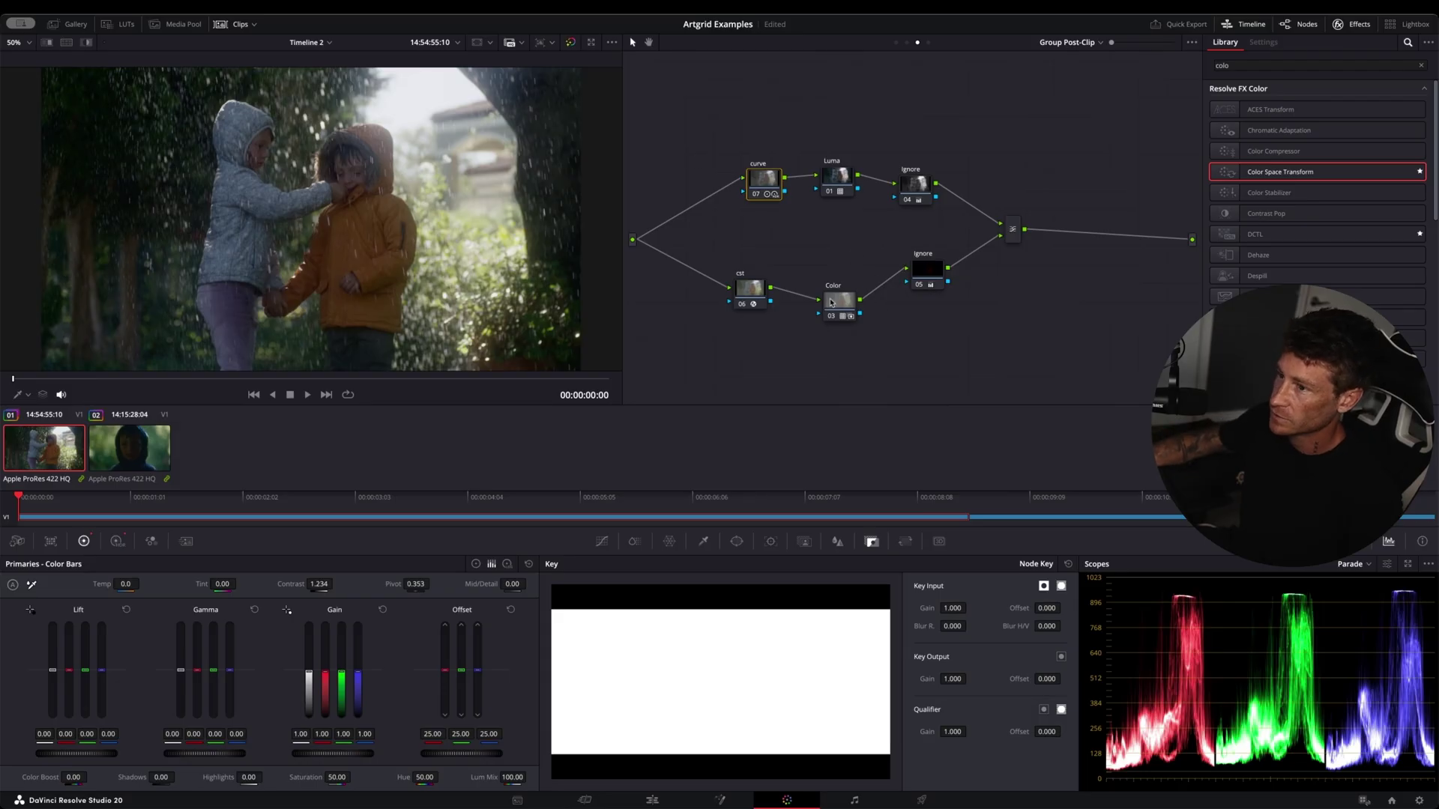
Step: Set the Color node's key output gain to 0.633 and scrub through the clip to check the look
click(834, 302)
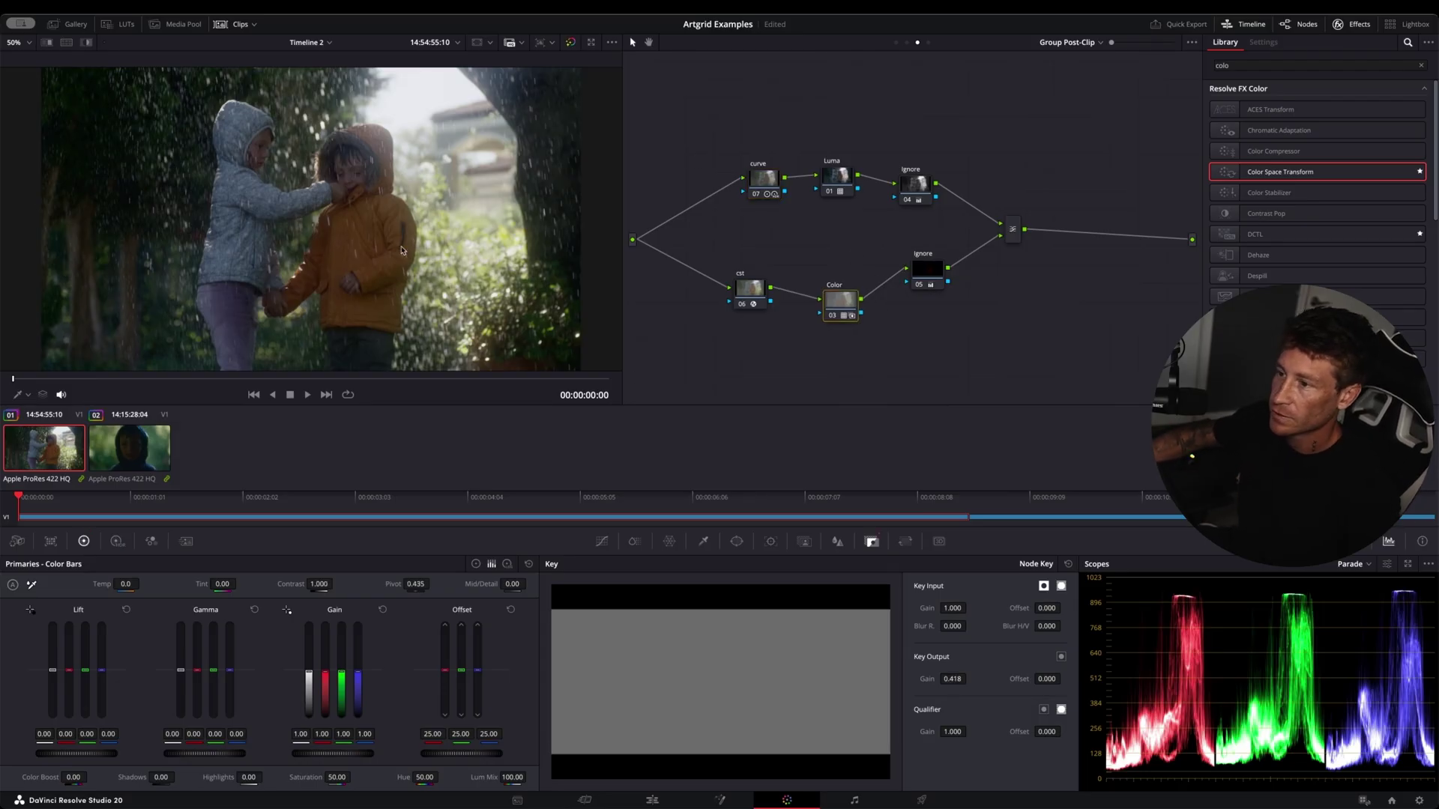
drag(970, 680, 831, 303)
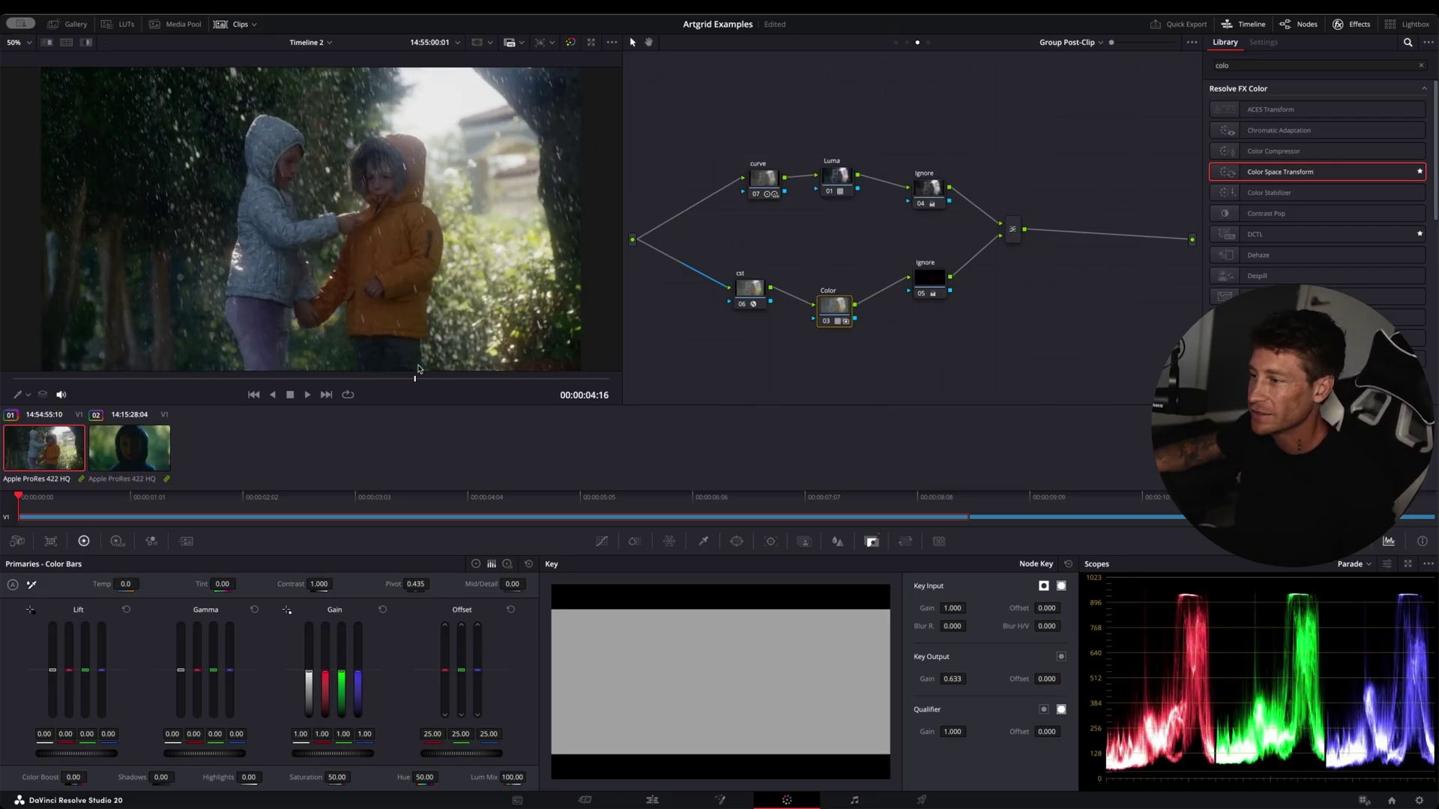
drag(436, 366, 28, 380)
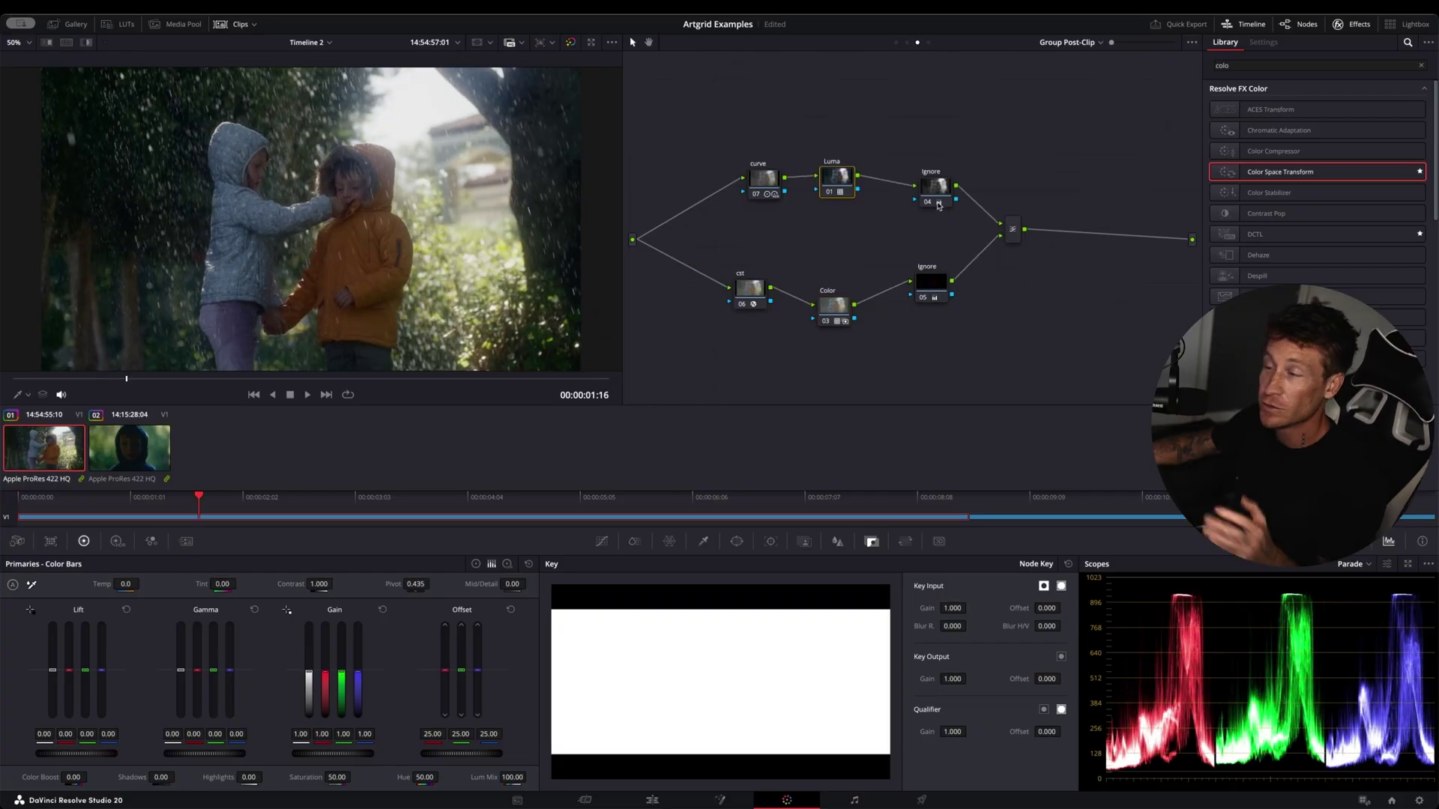
Step: Move the curve and Luma nodes away from the upper Ignore node and disable both
click(763, 178)
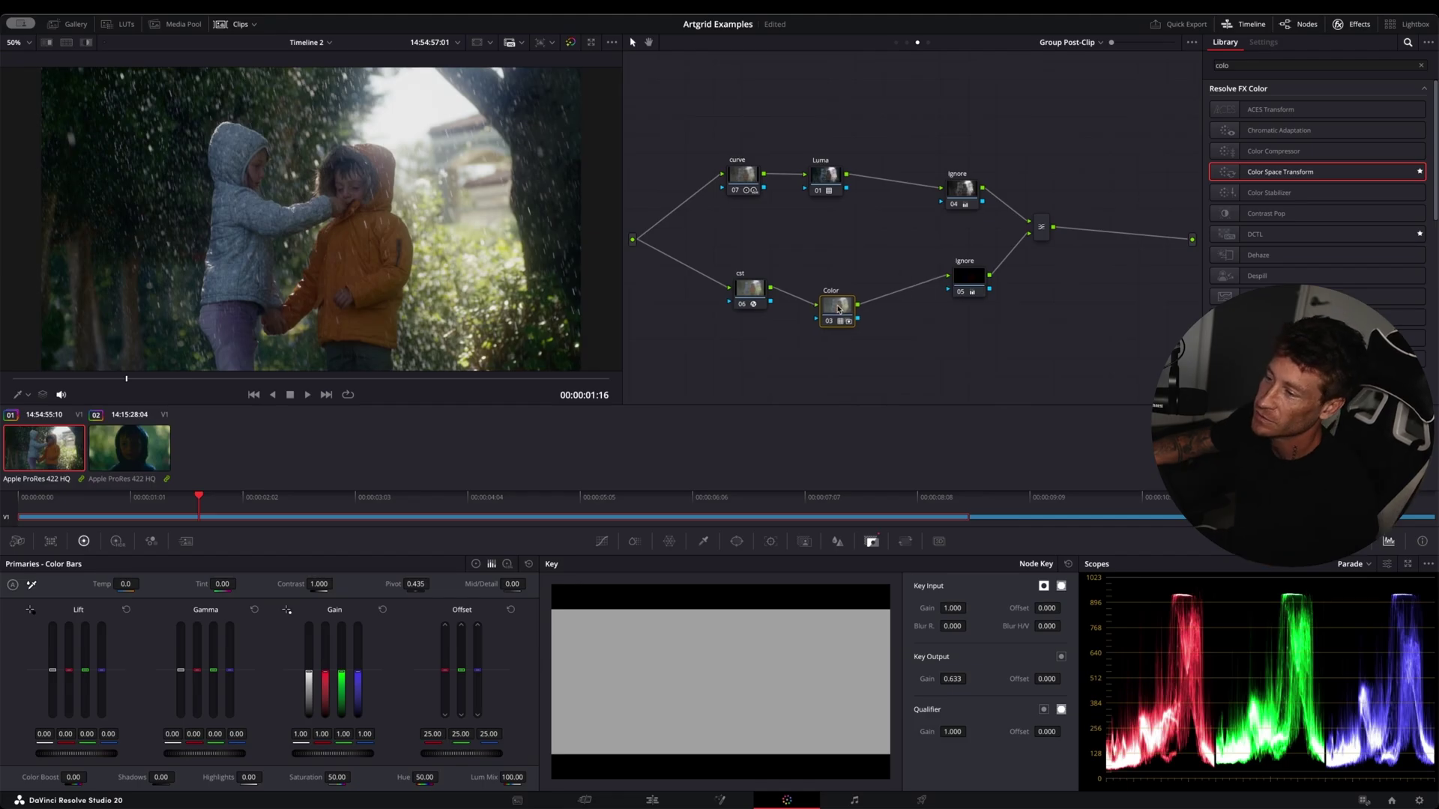
drag(835, 186, 810, 184)
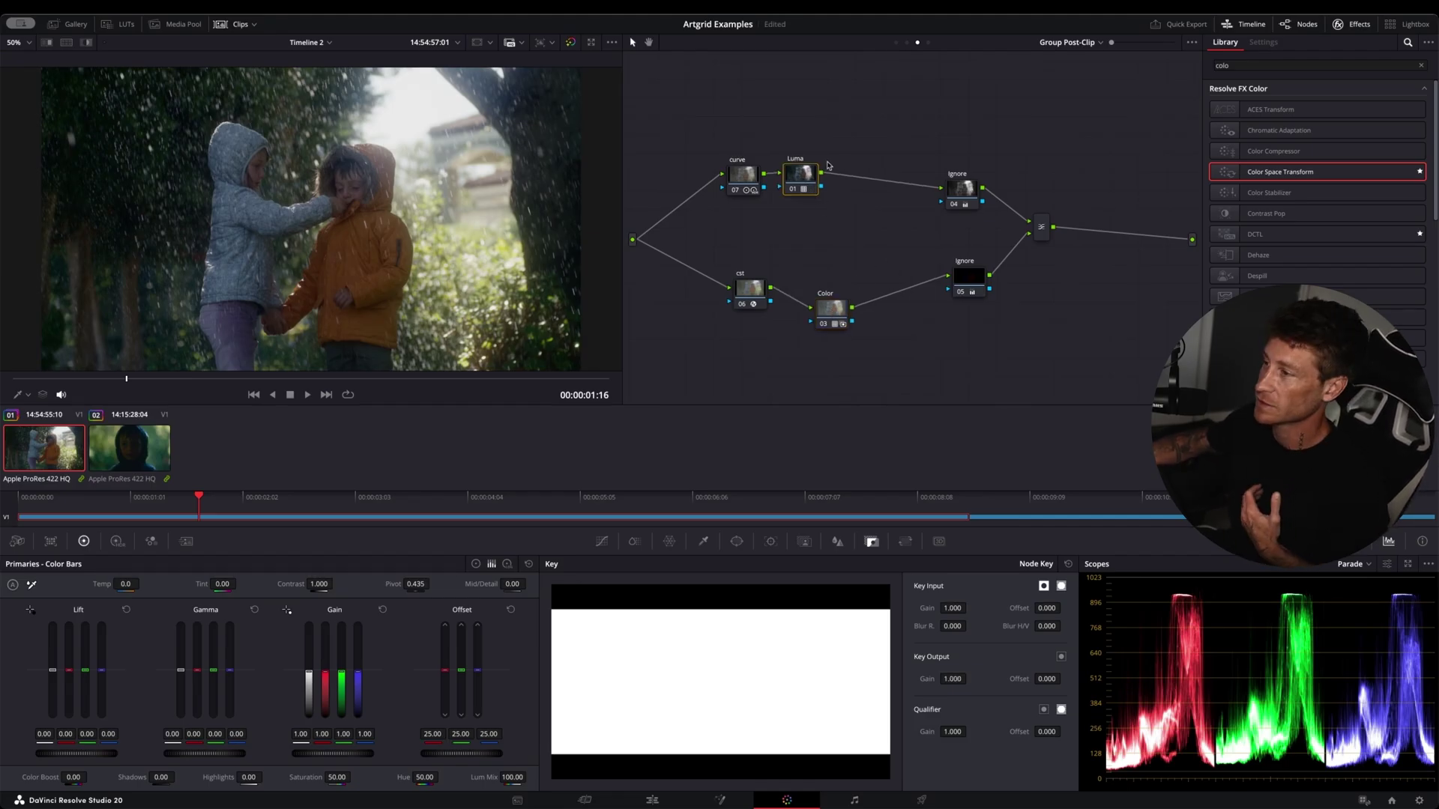
click(792, 190)
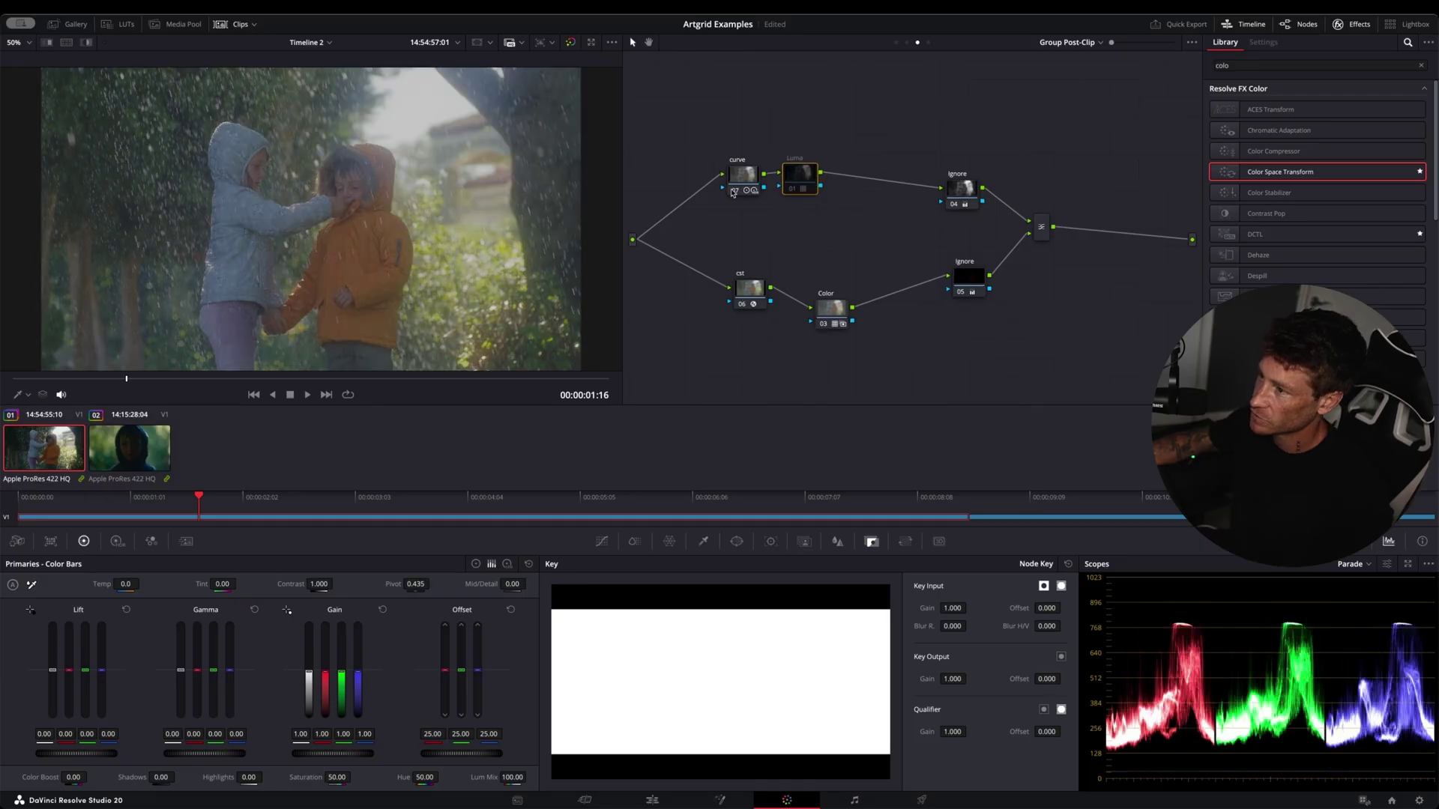
click(735, 189)
Step: Add a serial node between the disabled Luma node and the upper Ignore node
right_click(804, 175)
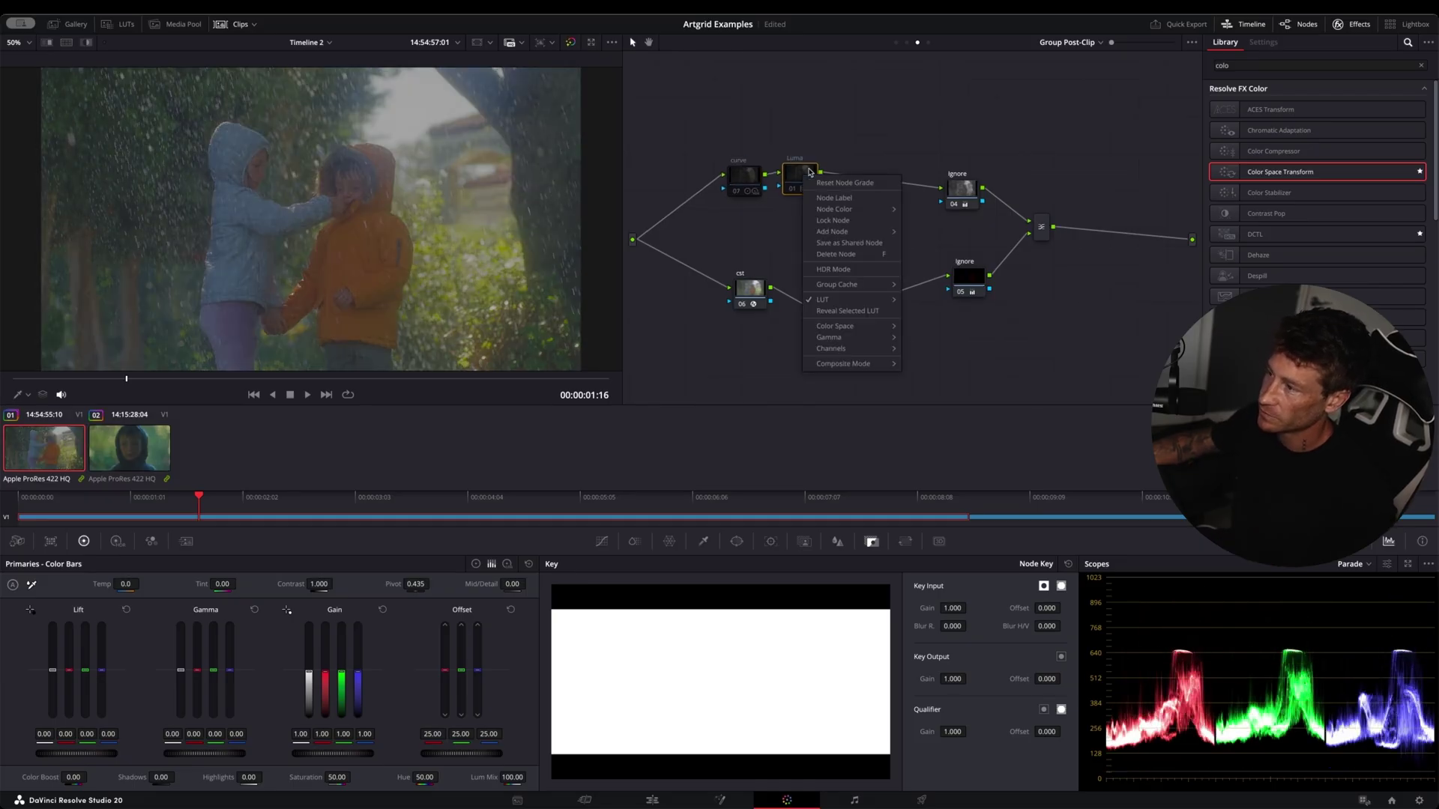
click(801, 178)
right_click(802, 179)
mouse_move(867, 238)
click(927, 236)
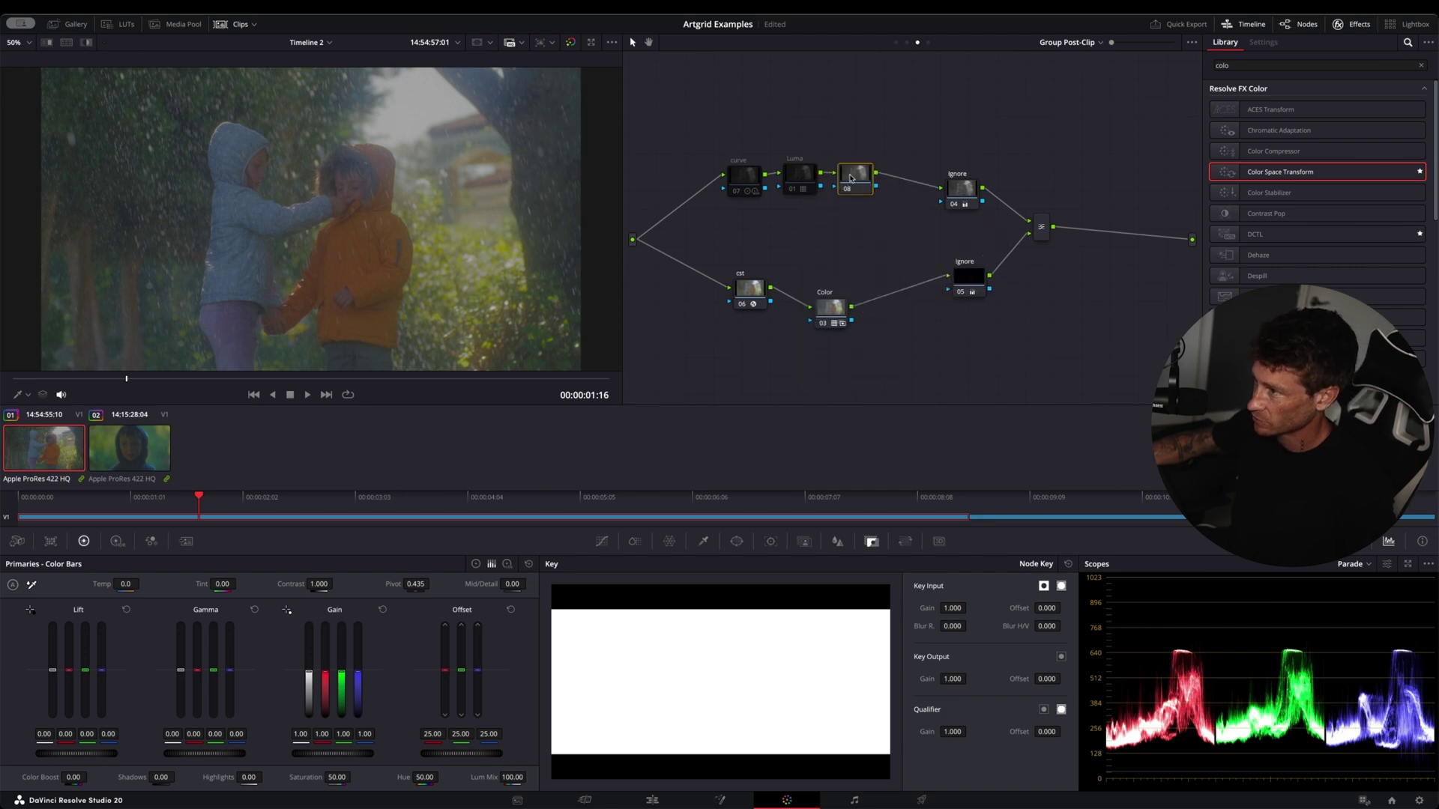
drag(851, 178, 857, 178)
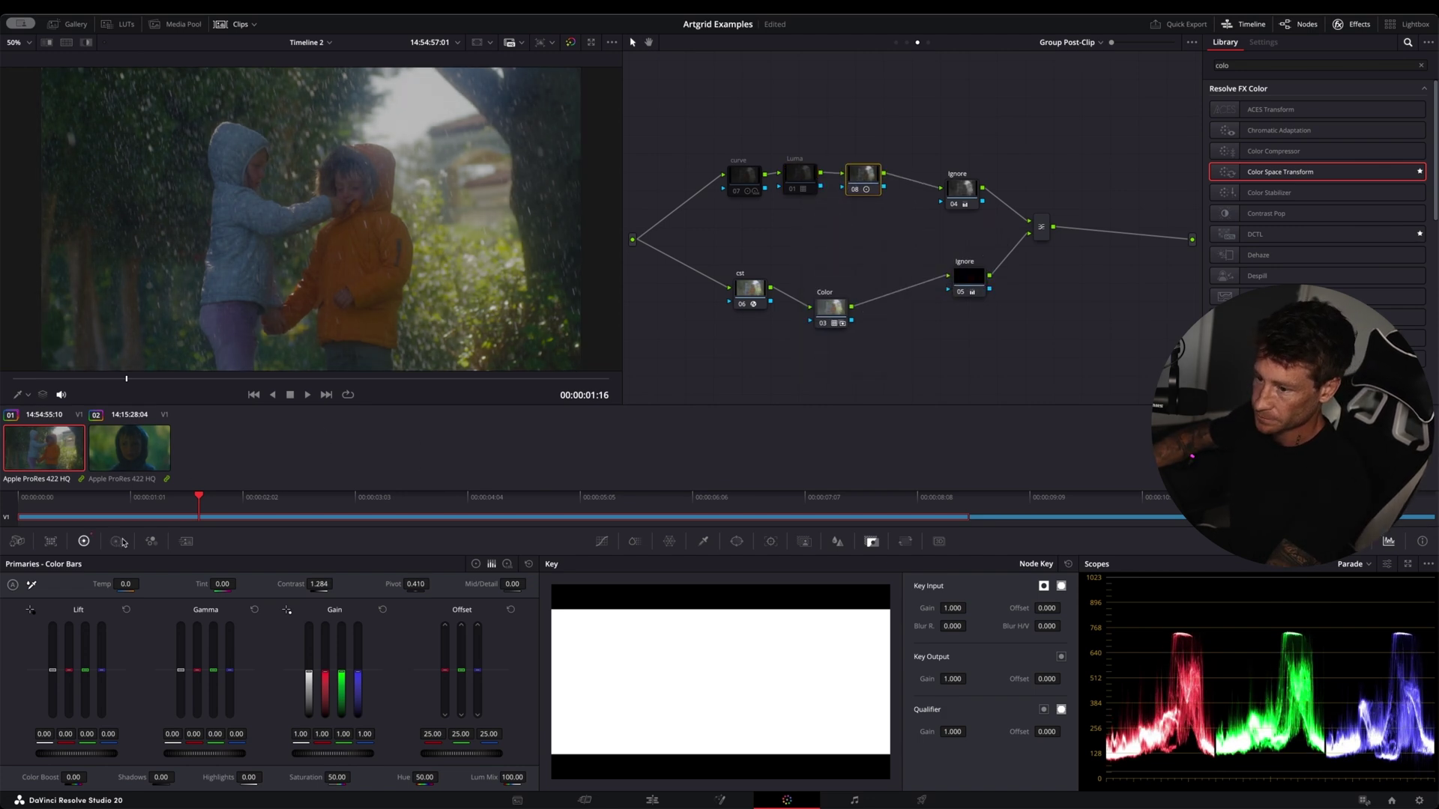
Step: Shape the new node's tones with contrast 1.651, pivot 0.381, HDR global exposure 0.78 and HDR pivot 0.028
click(117, 541)
drag(448, 732, 509, 732)
click(84, 541)
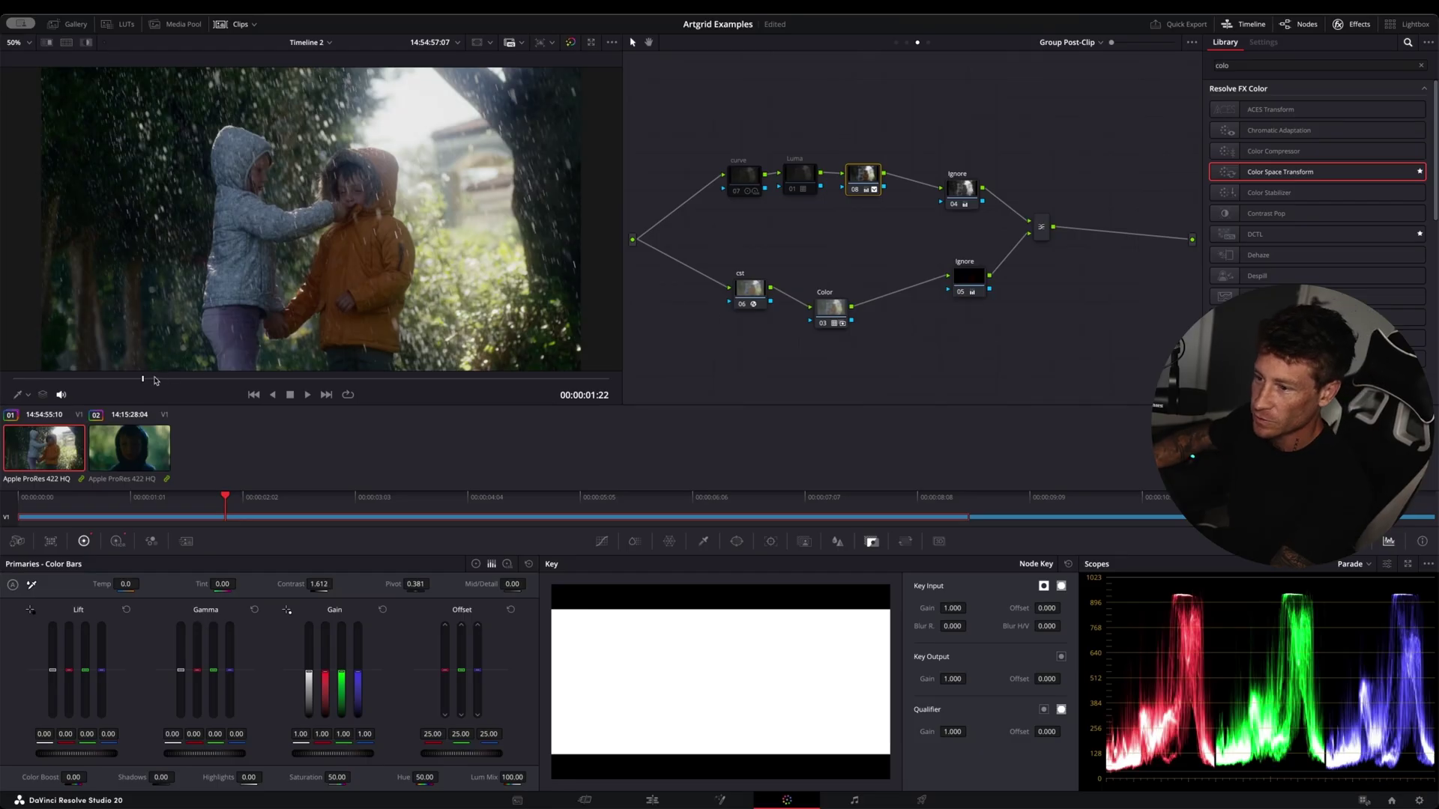
drag(154, 380, 221, 372)
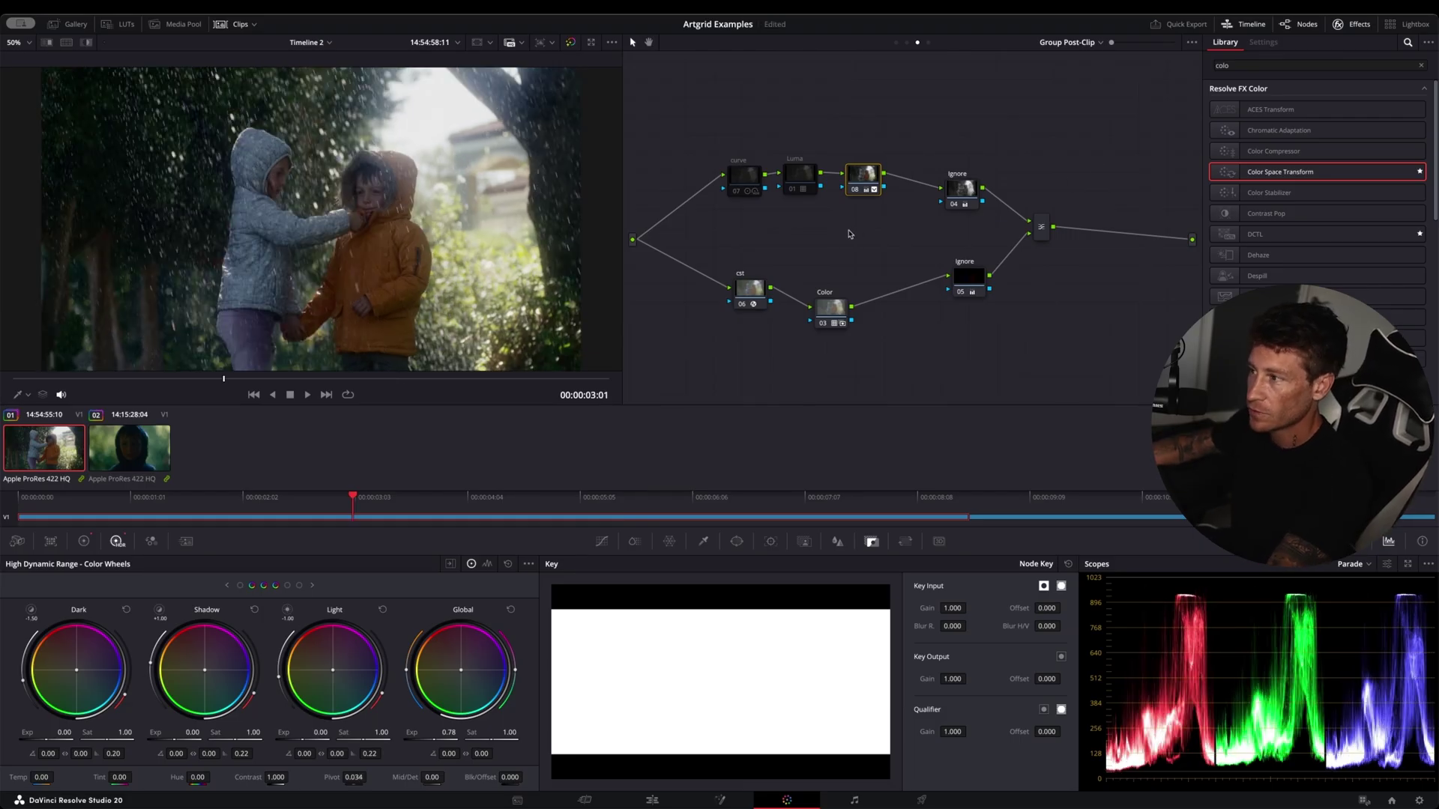
click(874, 190)
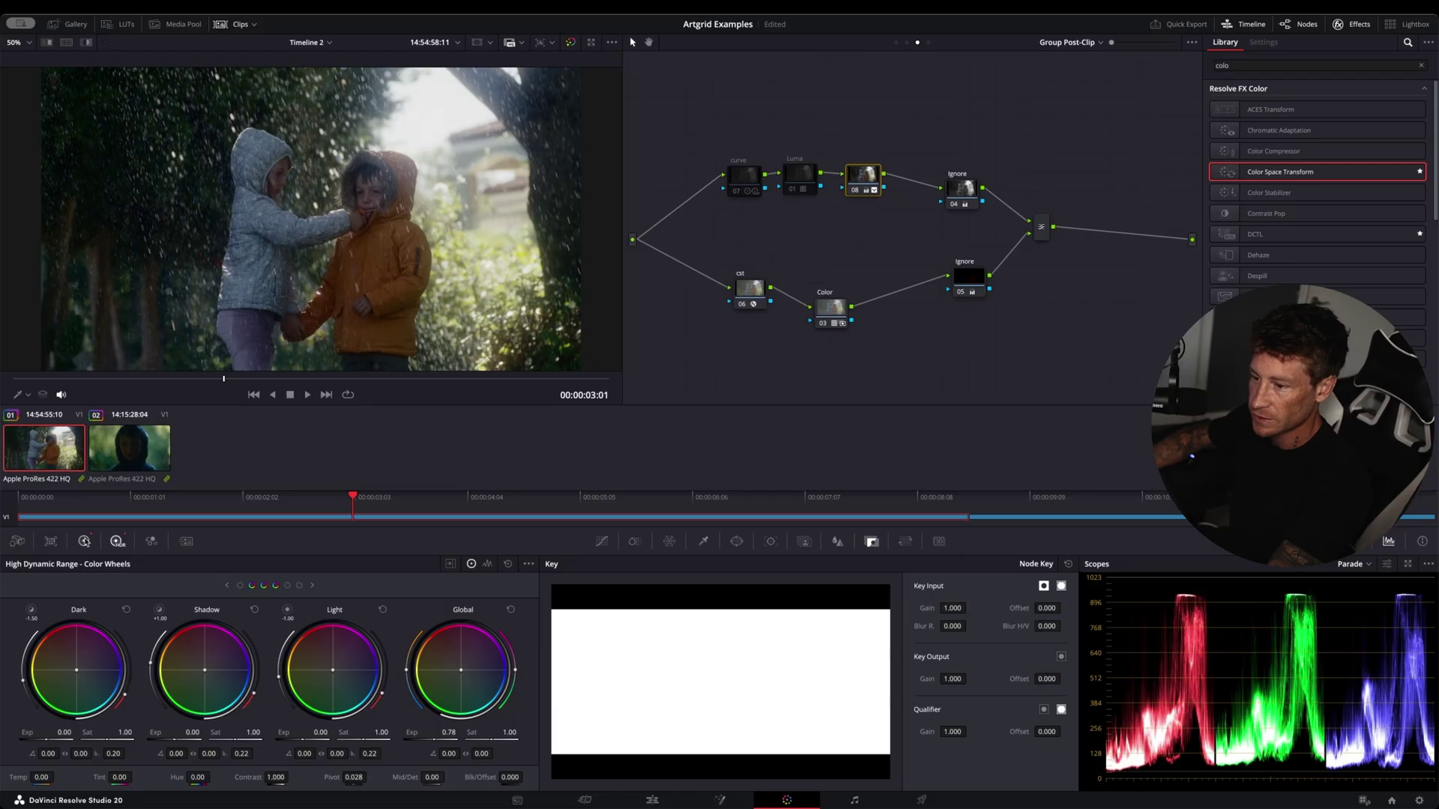
click(84, 541)
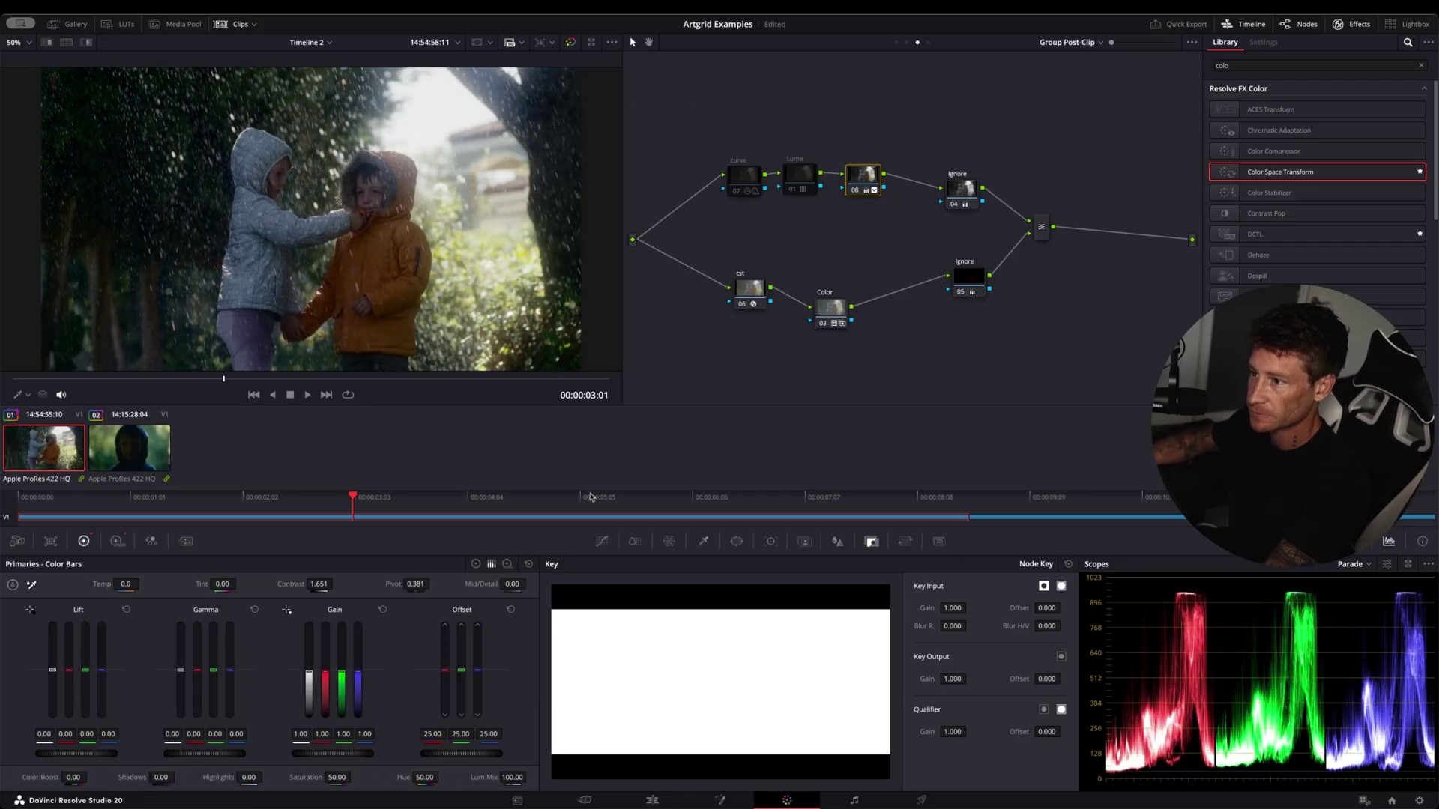